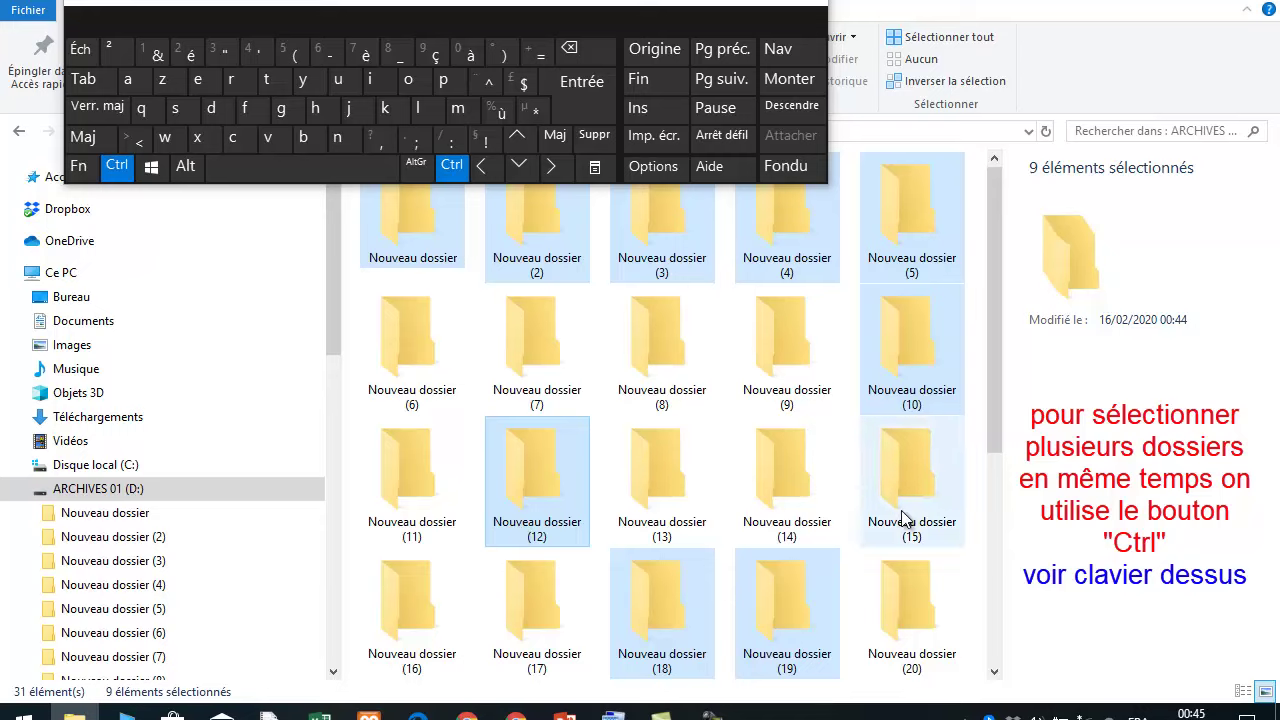
# Step: Add the Nouveau dossier (25) folder to the current multi-folder selection
pyautogui.moveTo(992, 397); pyautogui.dragTo(1001, 517)
pyautogui.keyDown('ctrl'); pyautogui.click(930, 513); pyautogui.keyUp('ctrl')
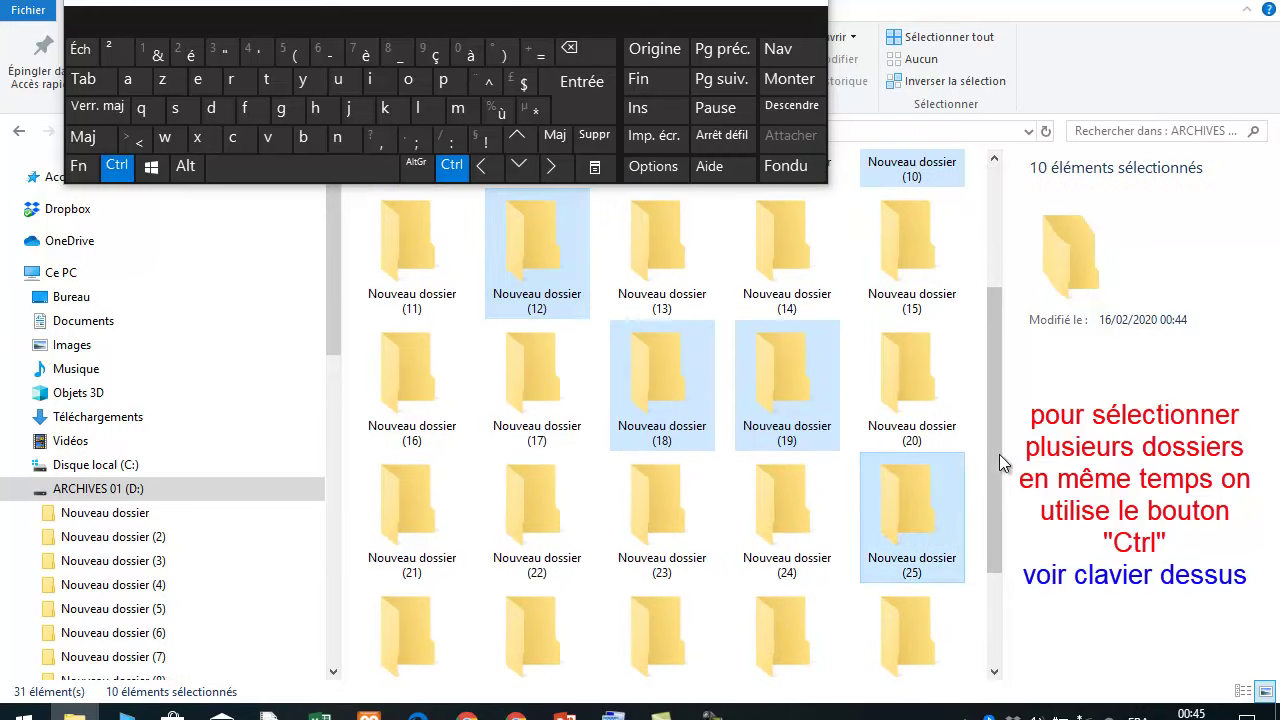
pyautogui.moveTo(999, 455); pyautogui.dragTo(995, 229)
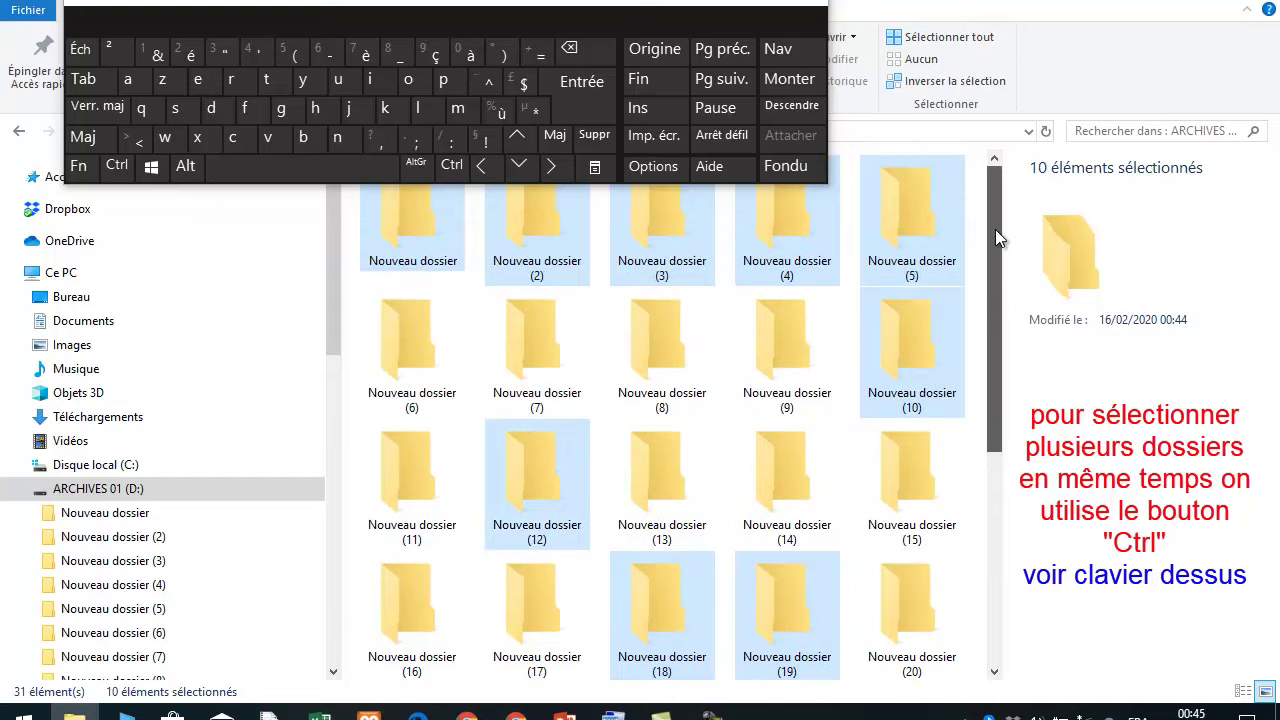
# Step: Select the whole range of folders from Nouveau dossier through Nouveau dossier (31)
pyautogui.click(513, 327)
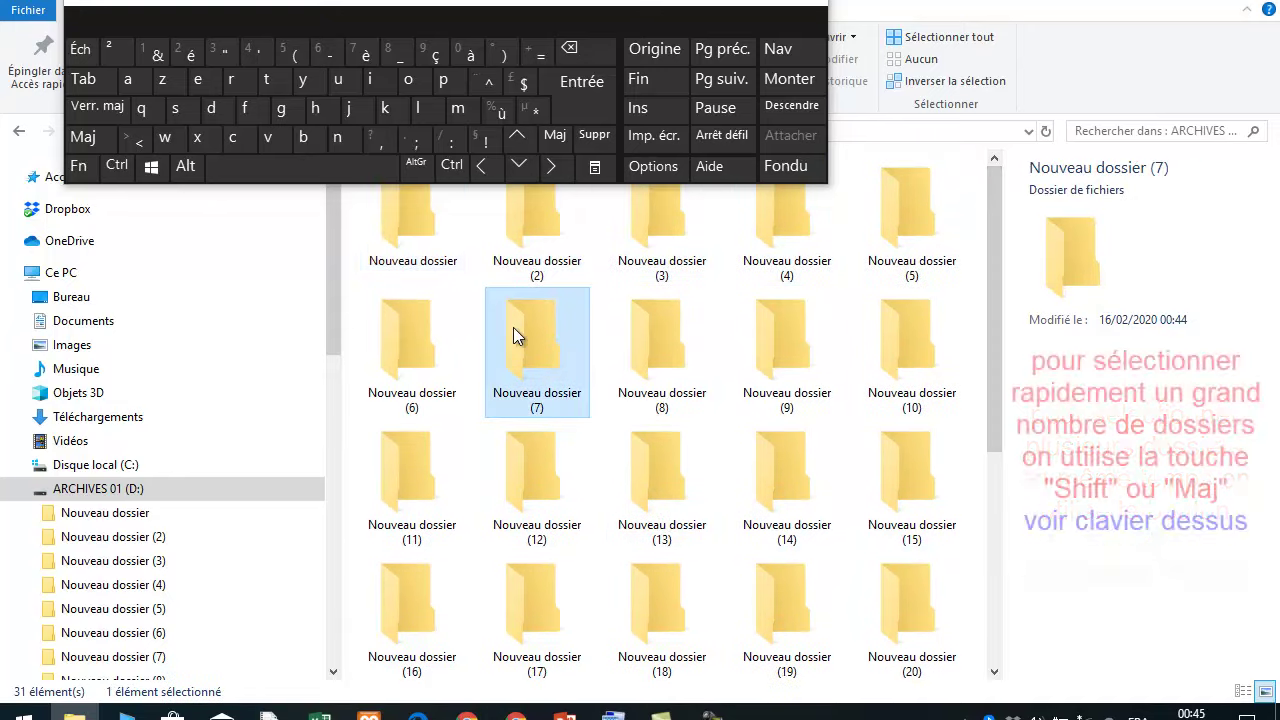
pyautogui.click(426, 236)
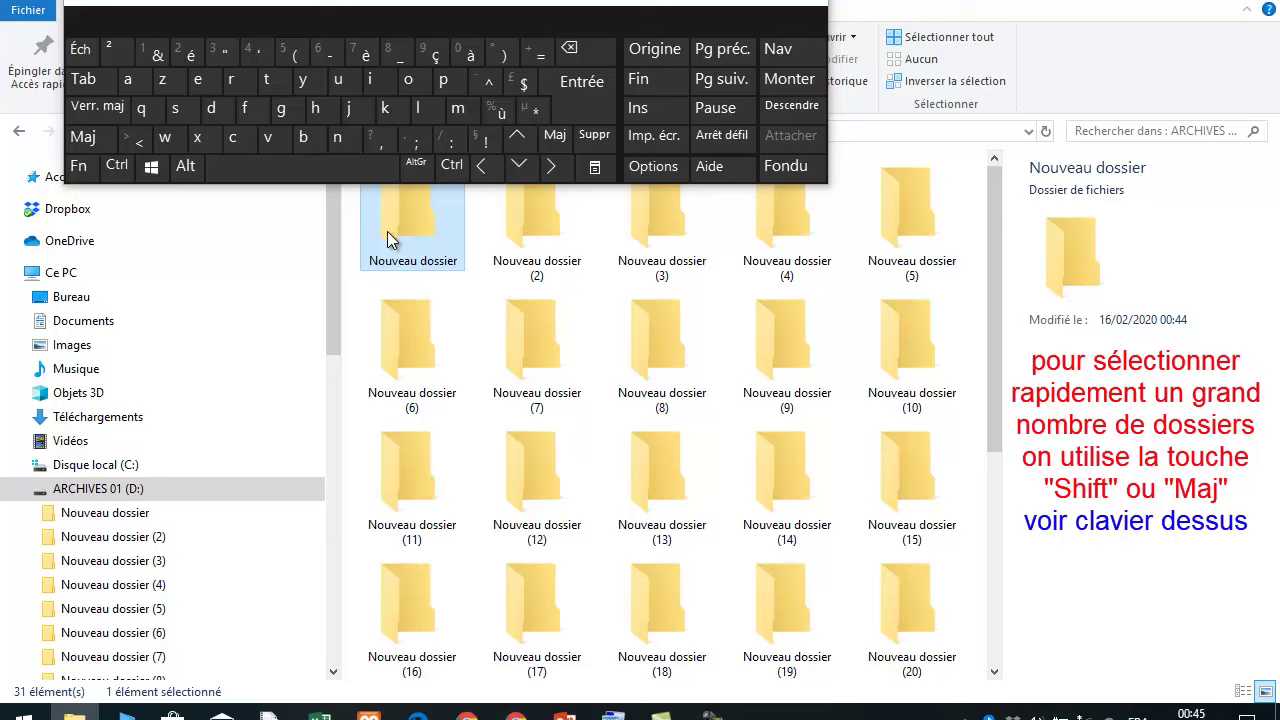
pyautogui.press('shift')
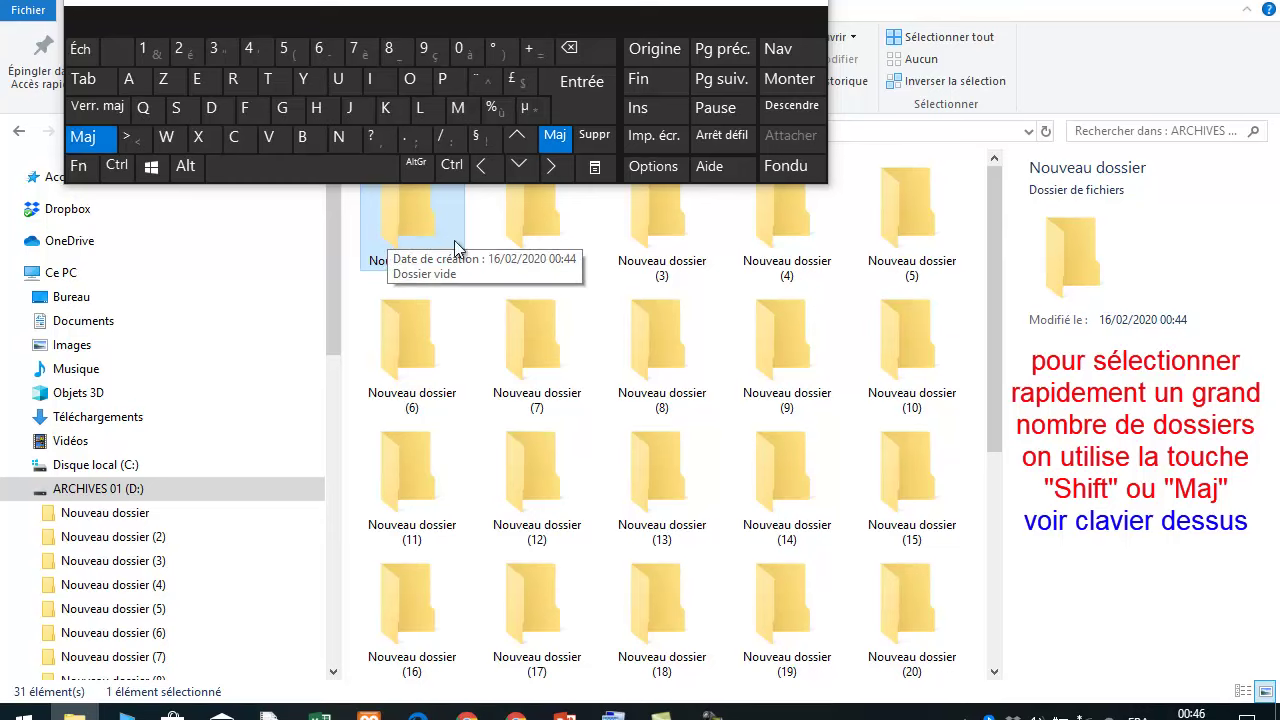
pyautogui.moveTo(991, 284); pyautogui.dragTo(996, 431)
pyautogui.moveTo(994, 364); pyautogui.dragTo(1002, 488)
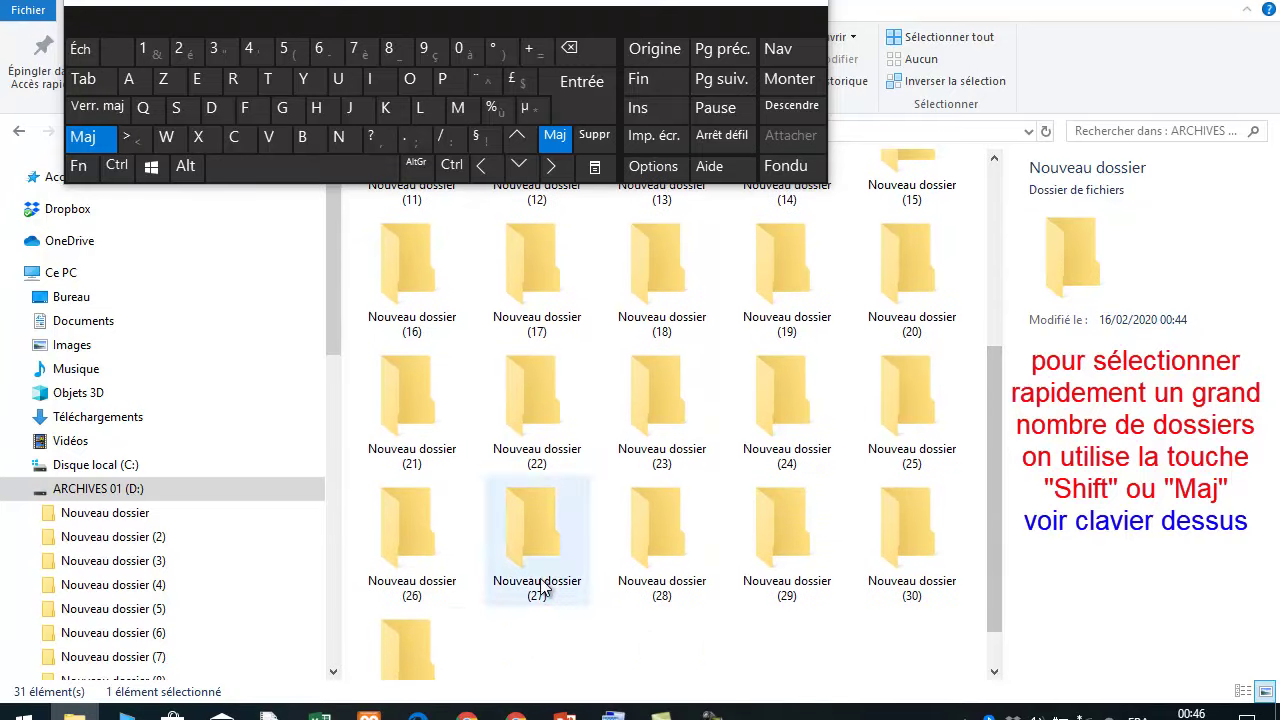
pyautogui.keyDown('shift'); pyautogui.click(424, 648); pyautogui.keyUp('shift')
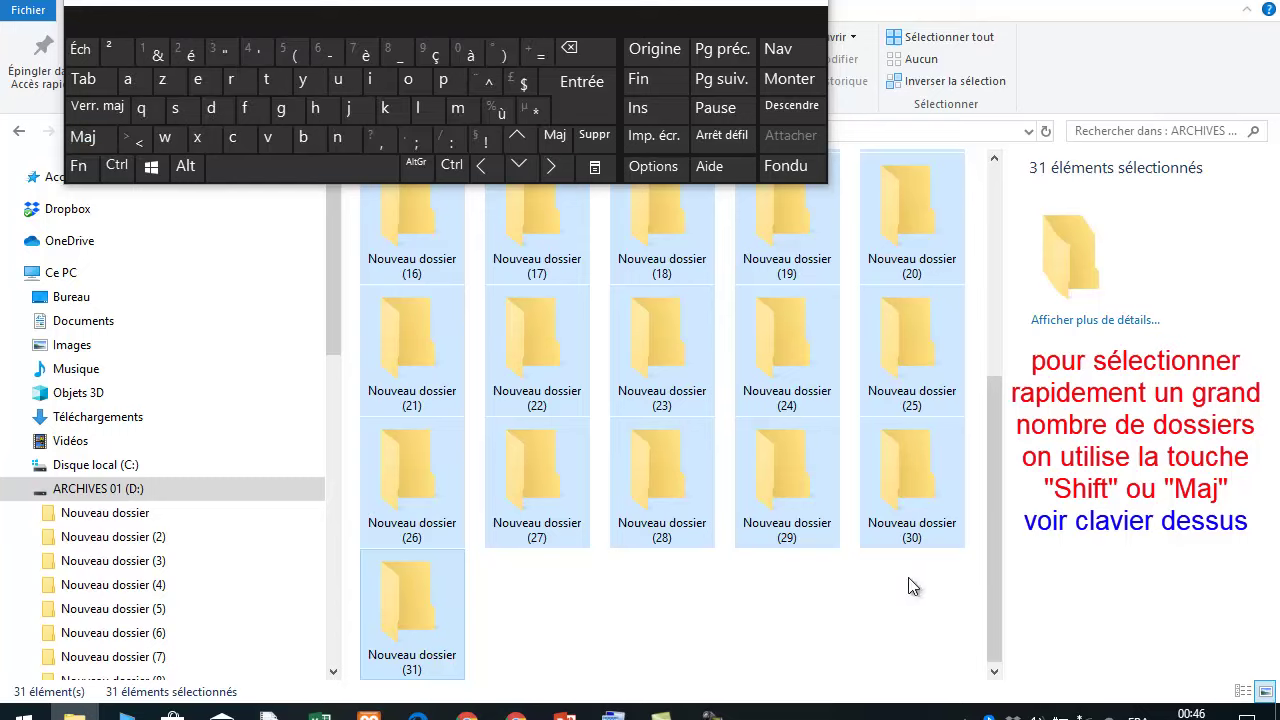
pyautogui.moveTo(992, 554); pyautogui.dragTo(995, 271)
pyautogui.moveTo(1001, 336); pyautogui.dragTo(1022, 603)
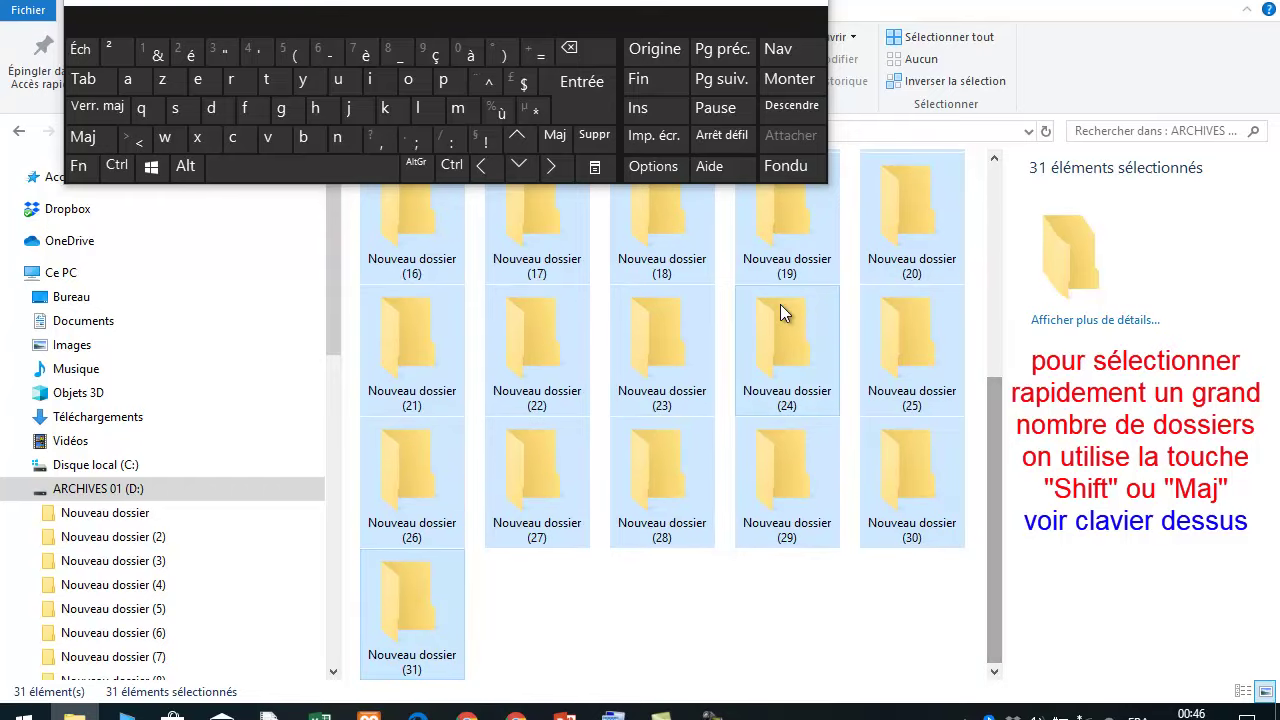
# Step: Dismiss the on-screen keyboard and clear the folder selection
pyautogui.click(716, 5)
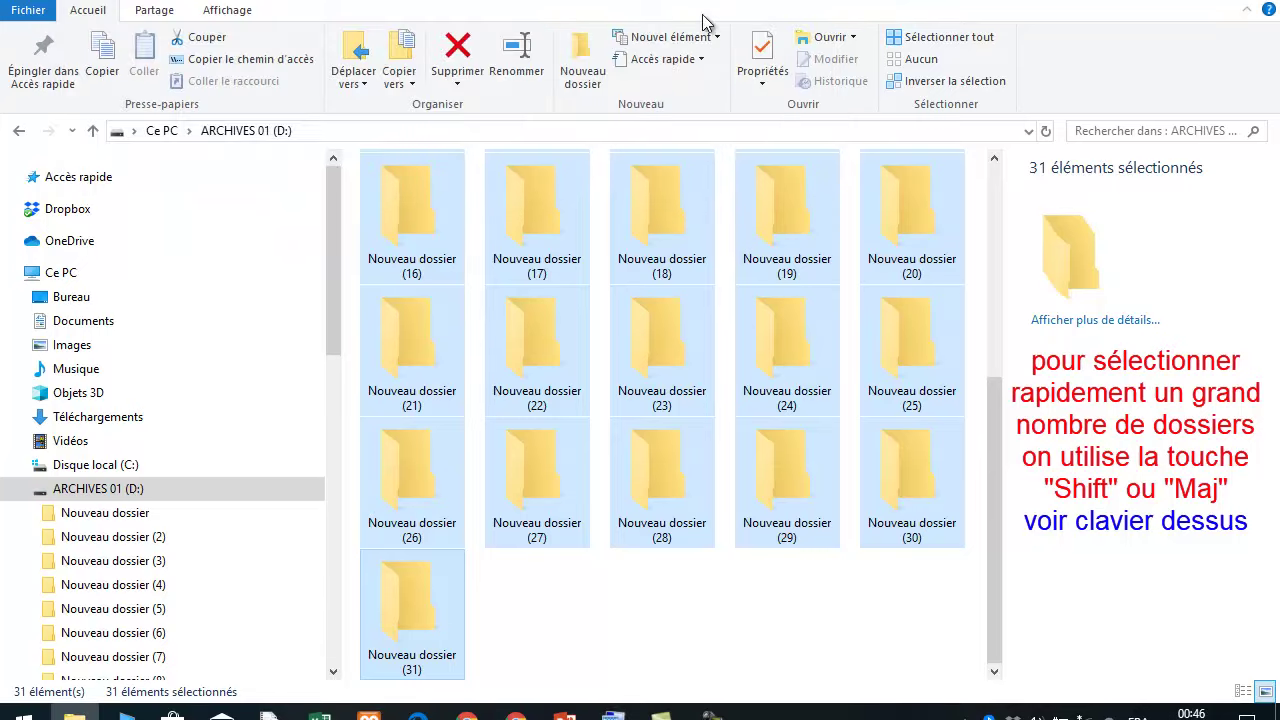
pyautogui.click(628, 613)
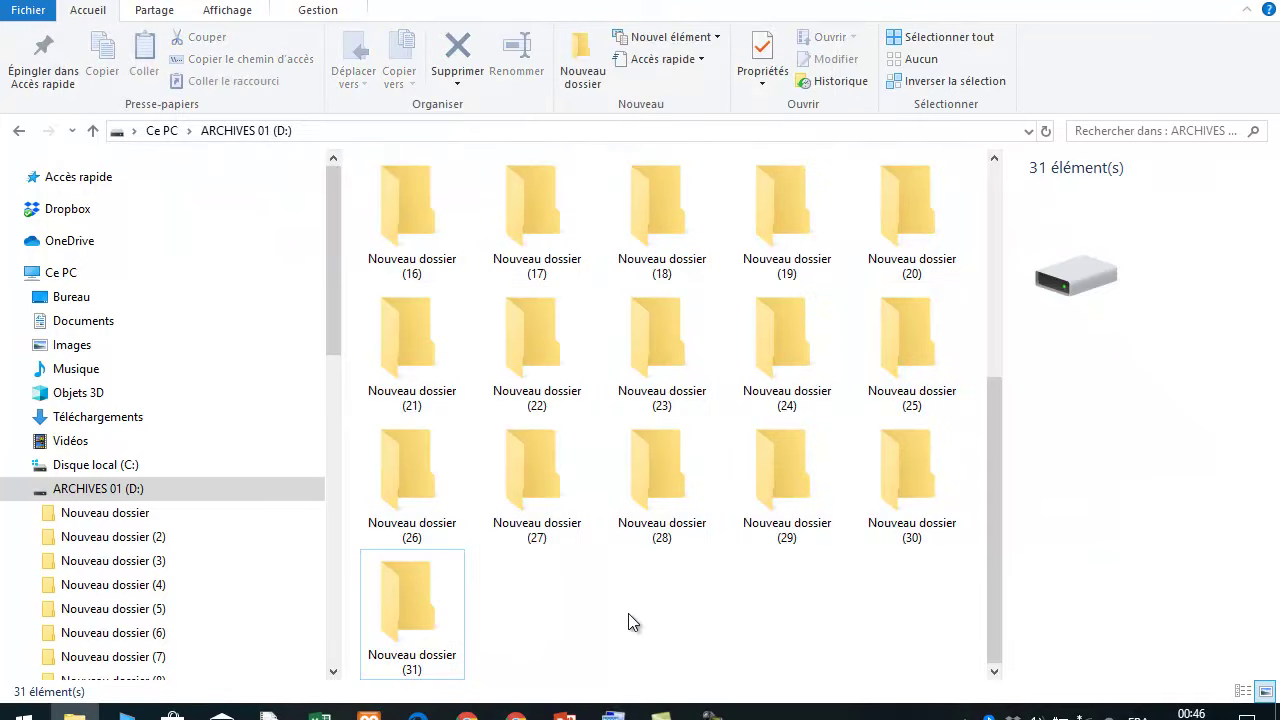
# Step: Try to cut the Nouveau dossier folder and paste it back into the same ARCHIVES 01 (D:) location
pyautogui.moveTo(993, 499); pyautogui.dragTo(993, 307)
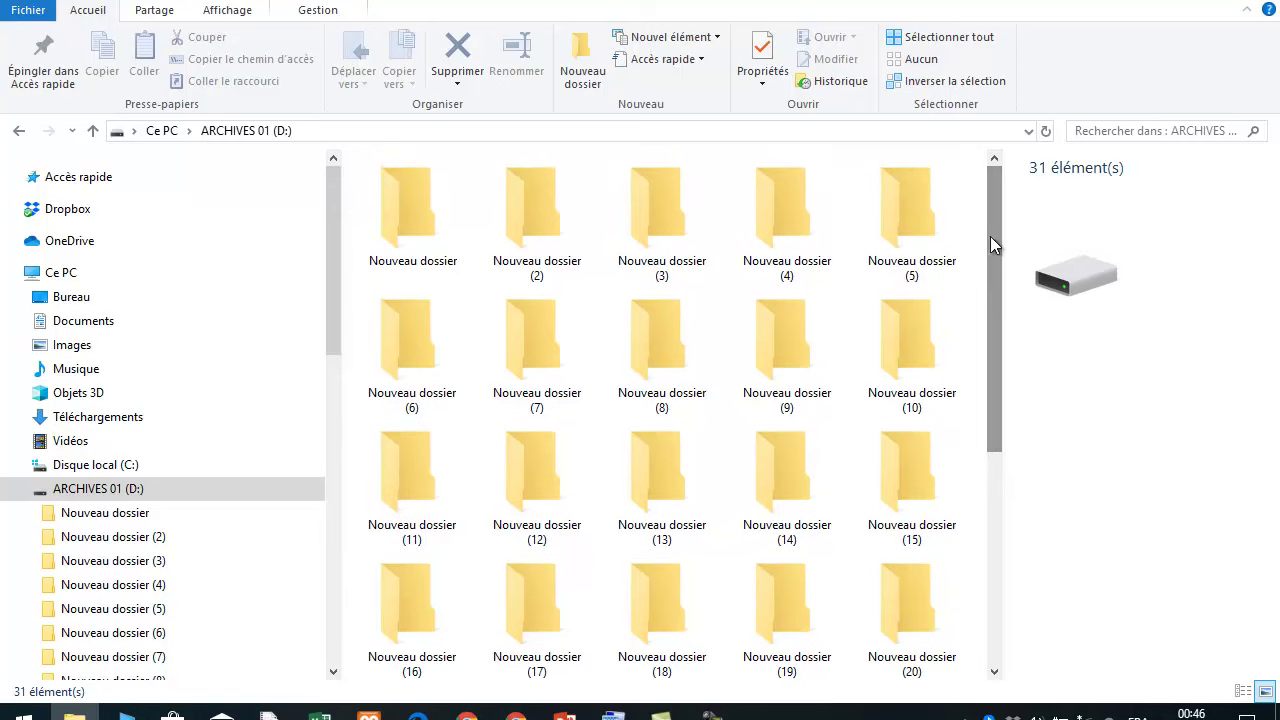
pyautogui.click(411, 233)
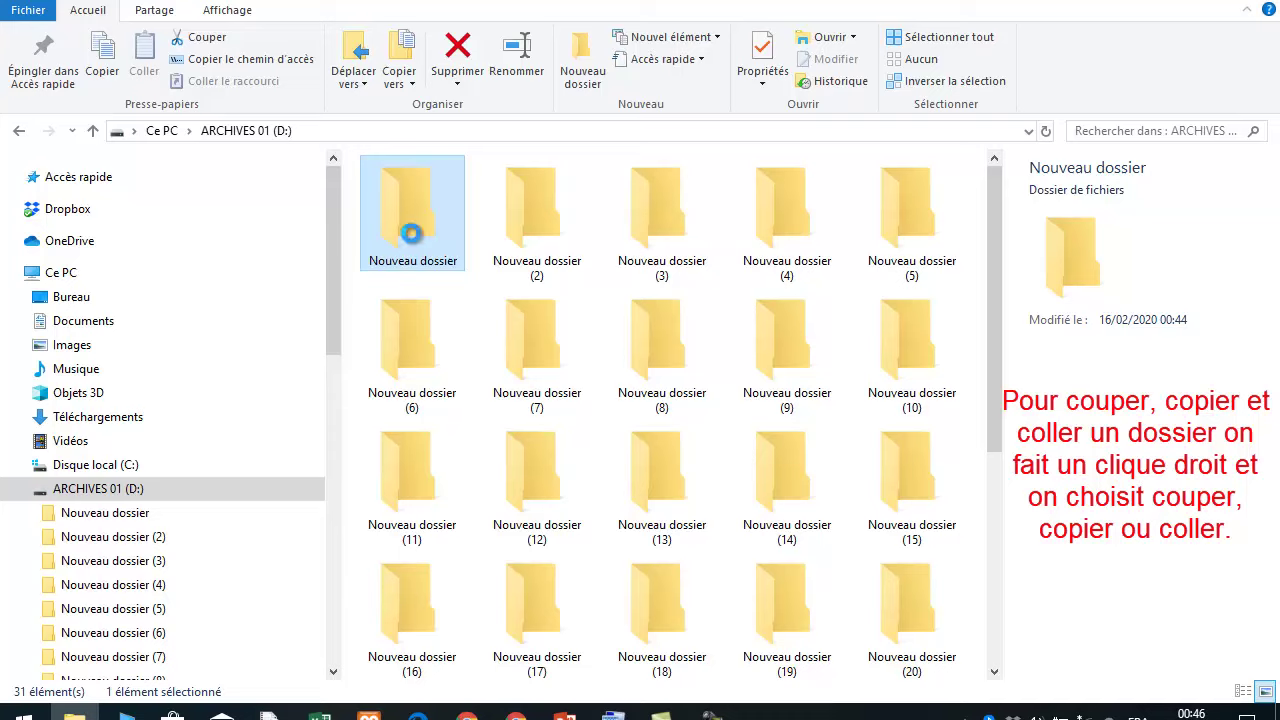
pyautogui.rightClick(411, 233)
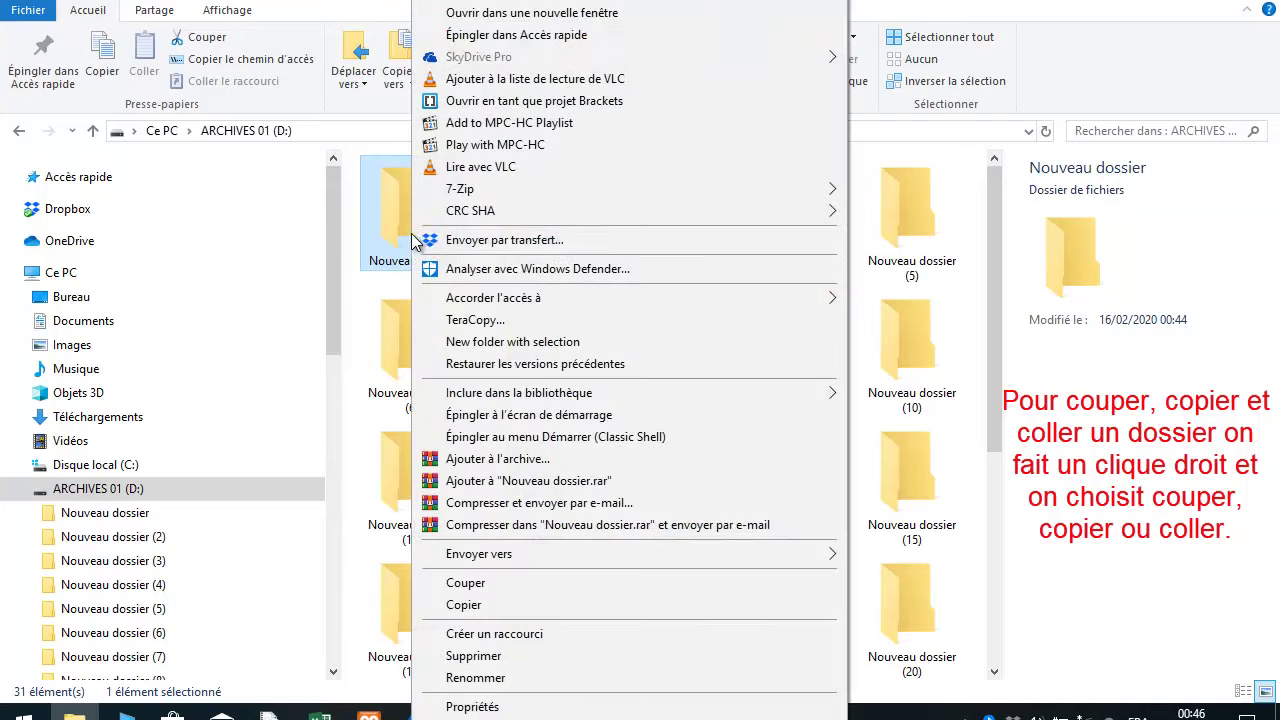
pyautogui.click(465, 583)
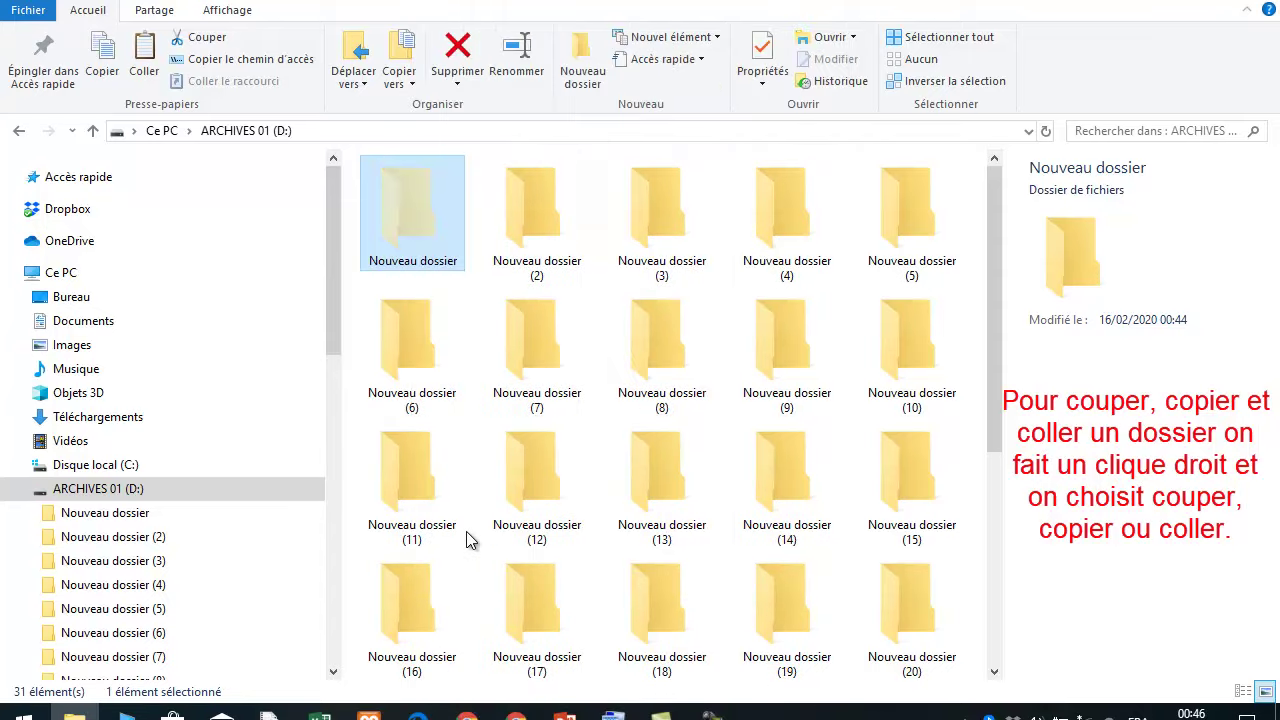
pyautogui.click(466, 295)
pyautogui.rightClick(466, 295)
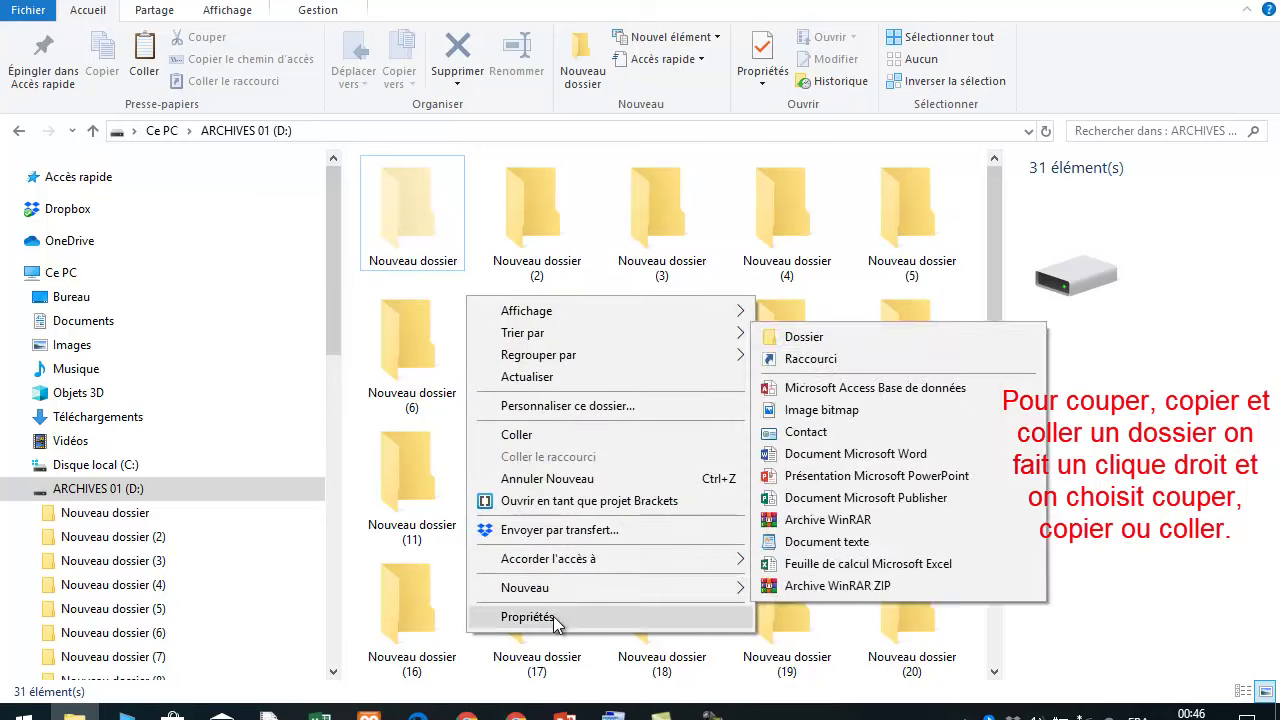
pyautogui.click(524, 434)
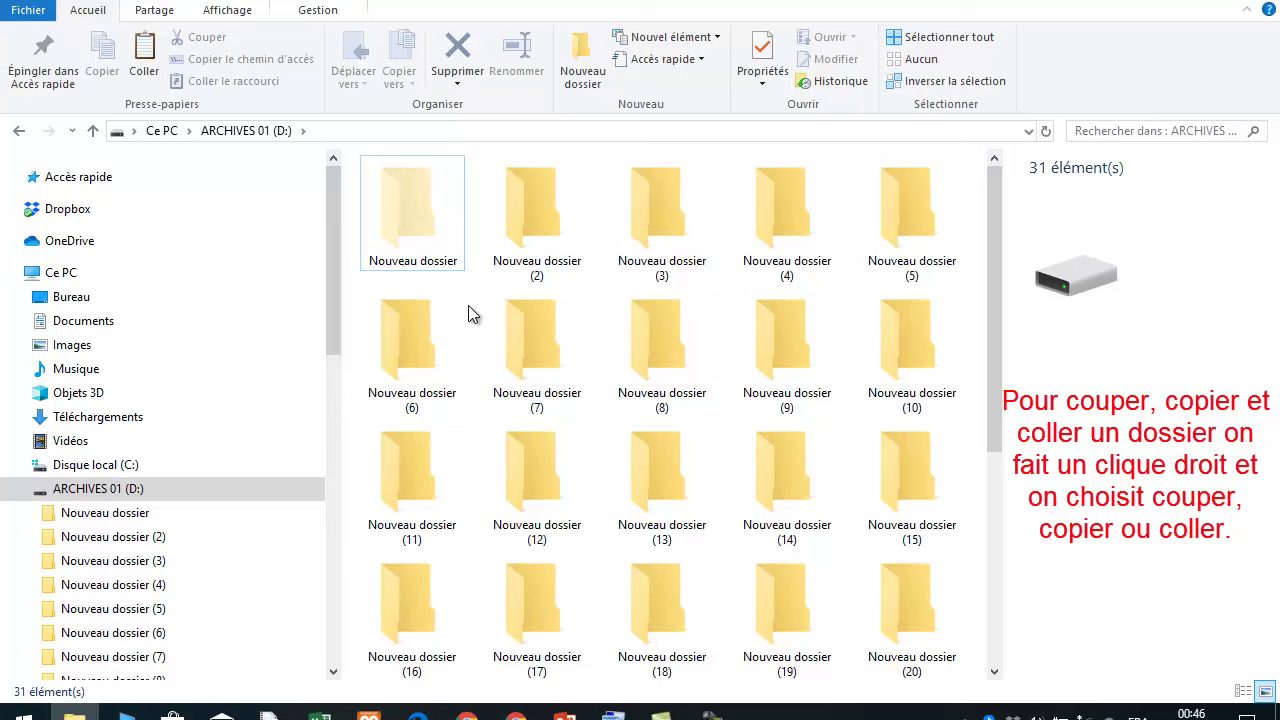
# Step: Copy the Nouveau dossier folder and paste the duplicate into the same ARCHIVES 01 (D:) location
pyautogui.click(402, 224)
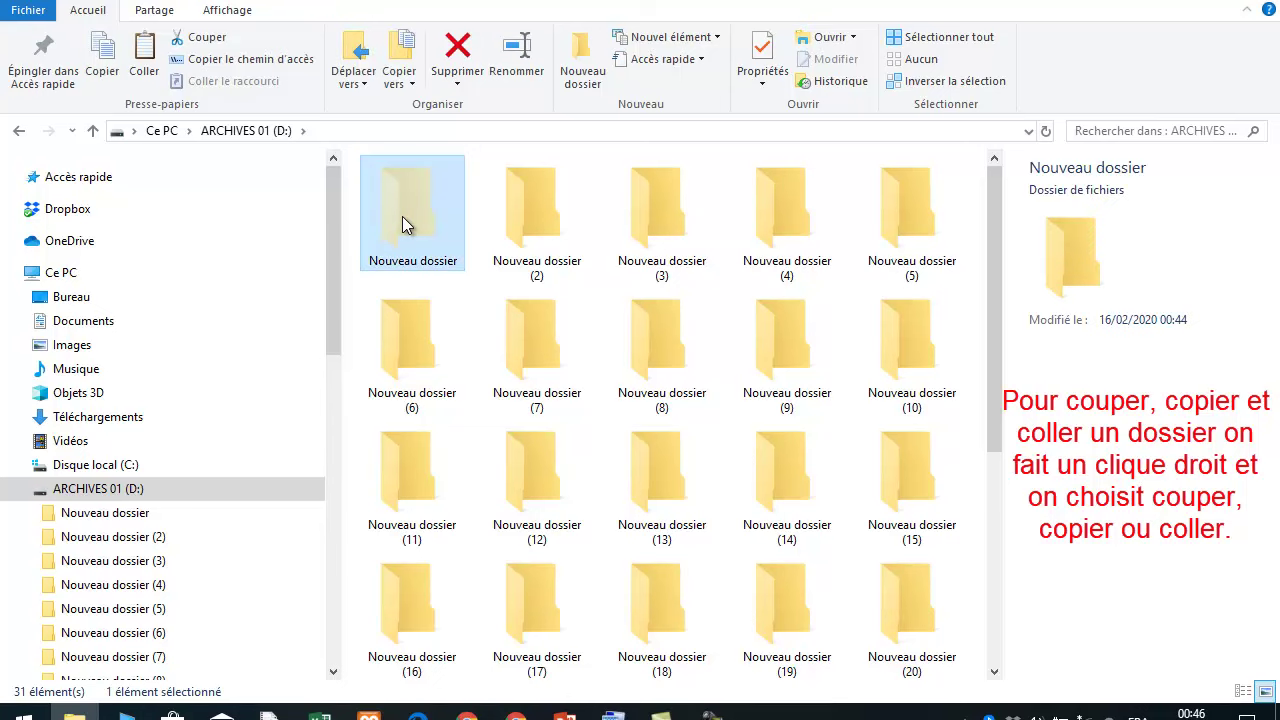
pyautogui.rightClick(402, 217)
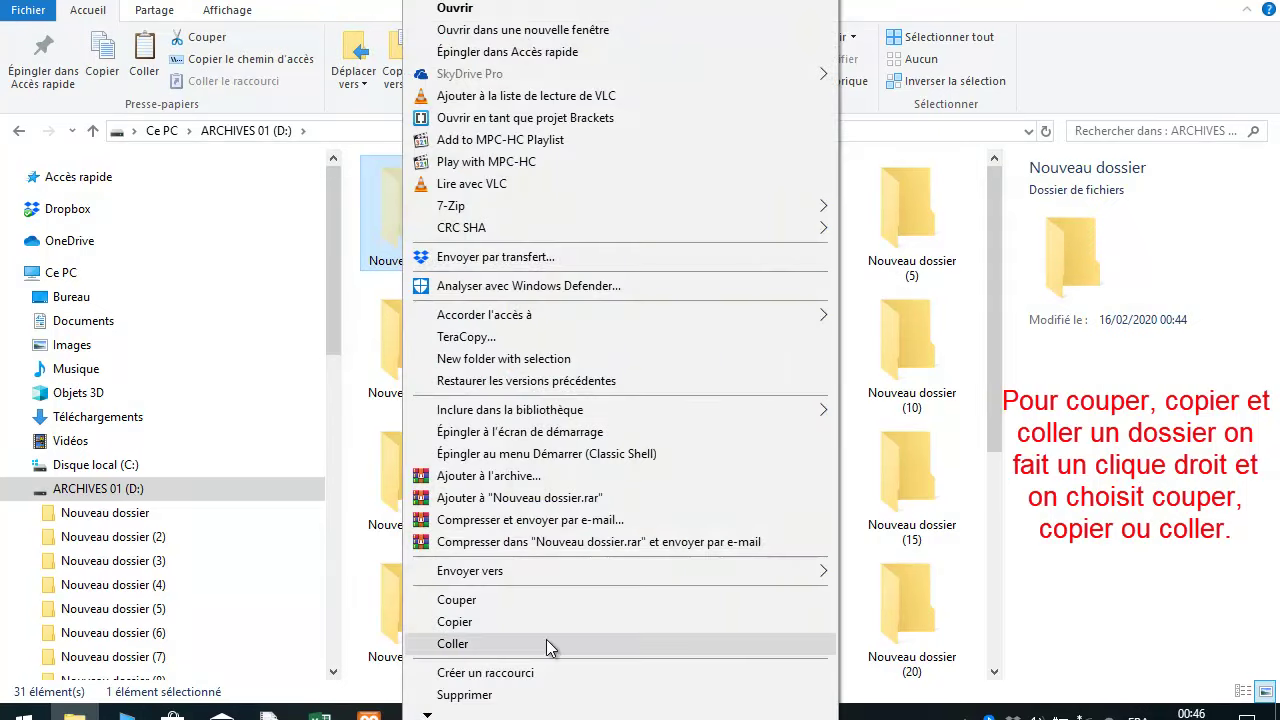
pyautogui.click(500, 621)
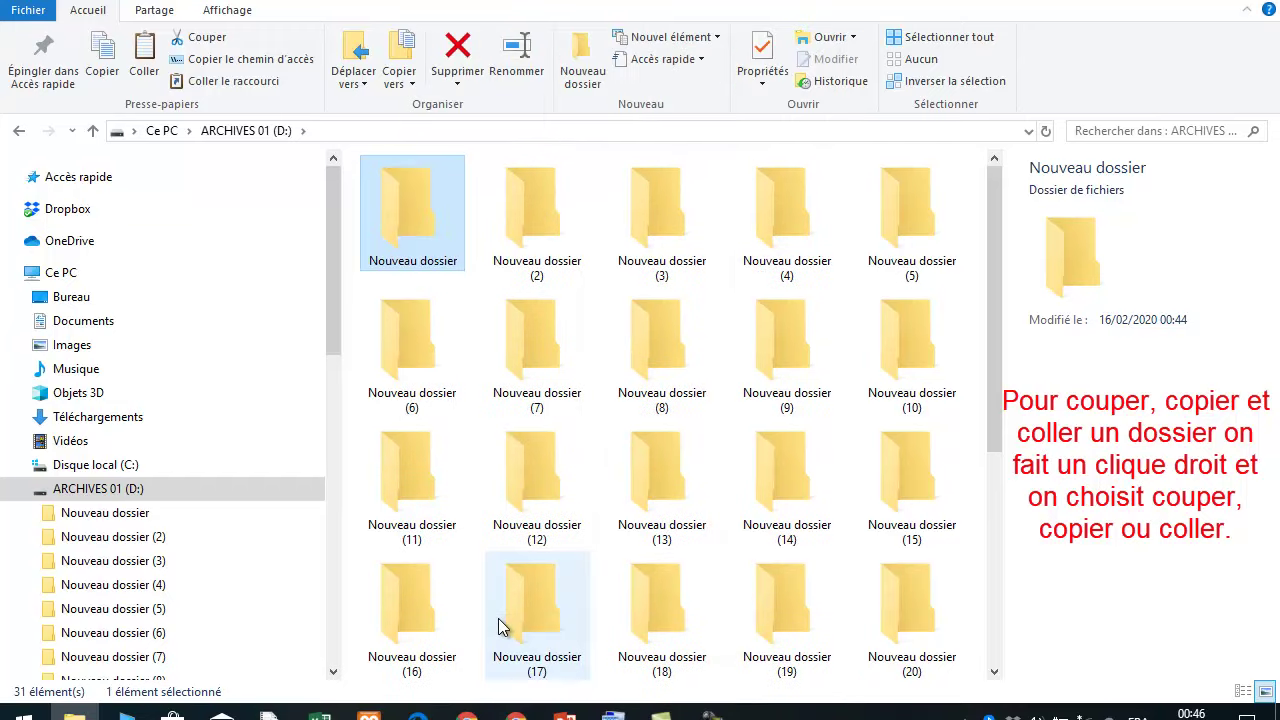
pyautogui.click(472, 340)
pyautogui.rightClick(472, 340)
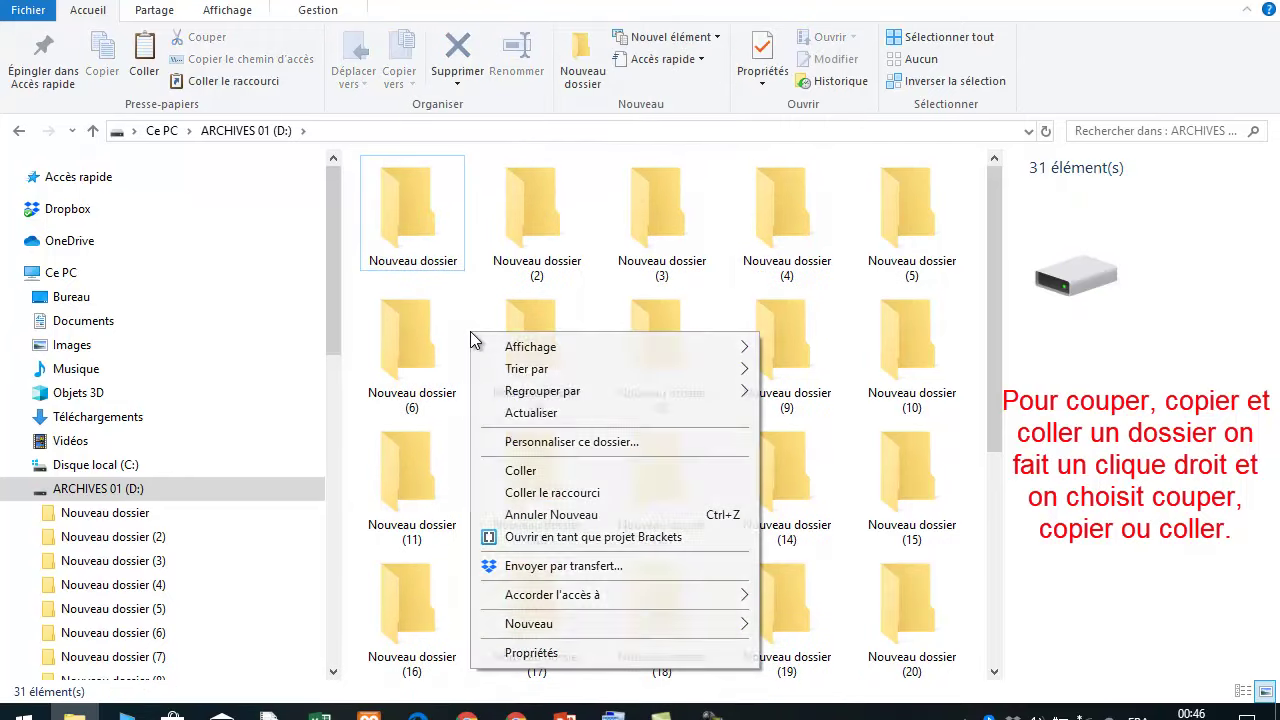
pyautogui.click(533, 471)
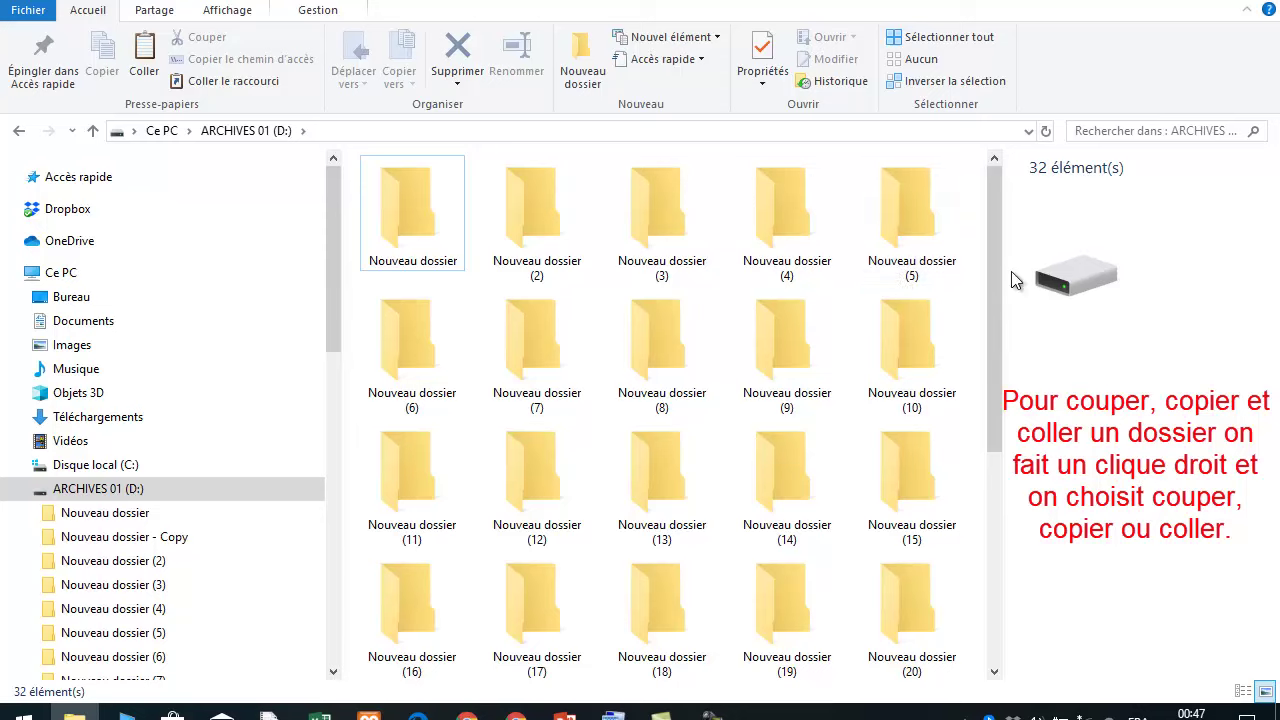
pyautogui.moveTo(995, 260); pyautogui.dragTo(991, 226)
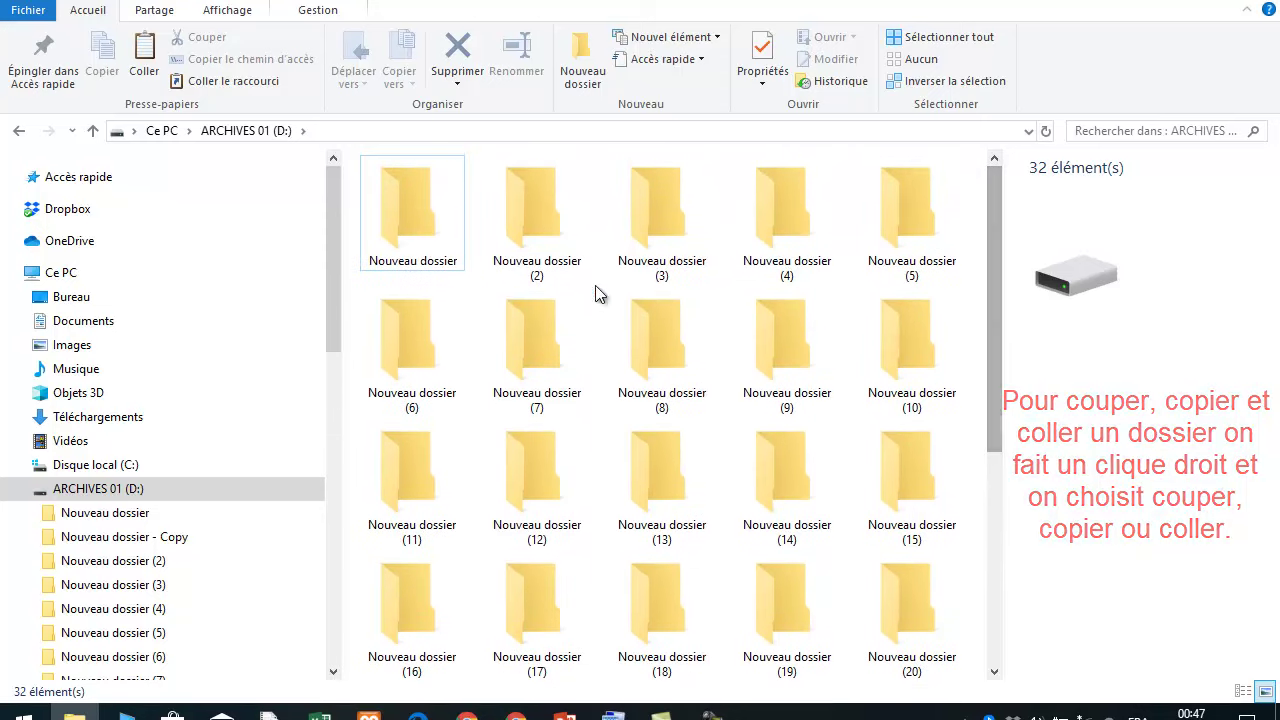
# Step: Rename the original Nouveau dossier folder as "dossier renommé"
pyautogui.click(459, 290)
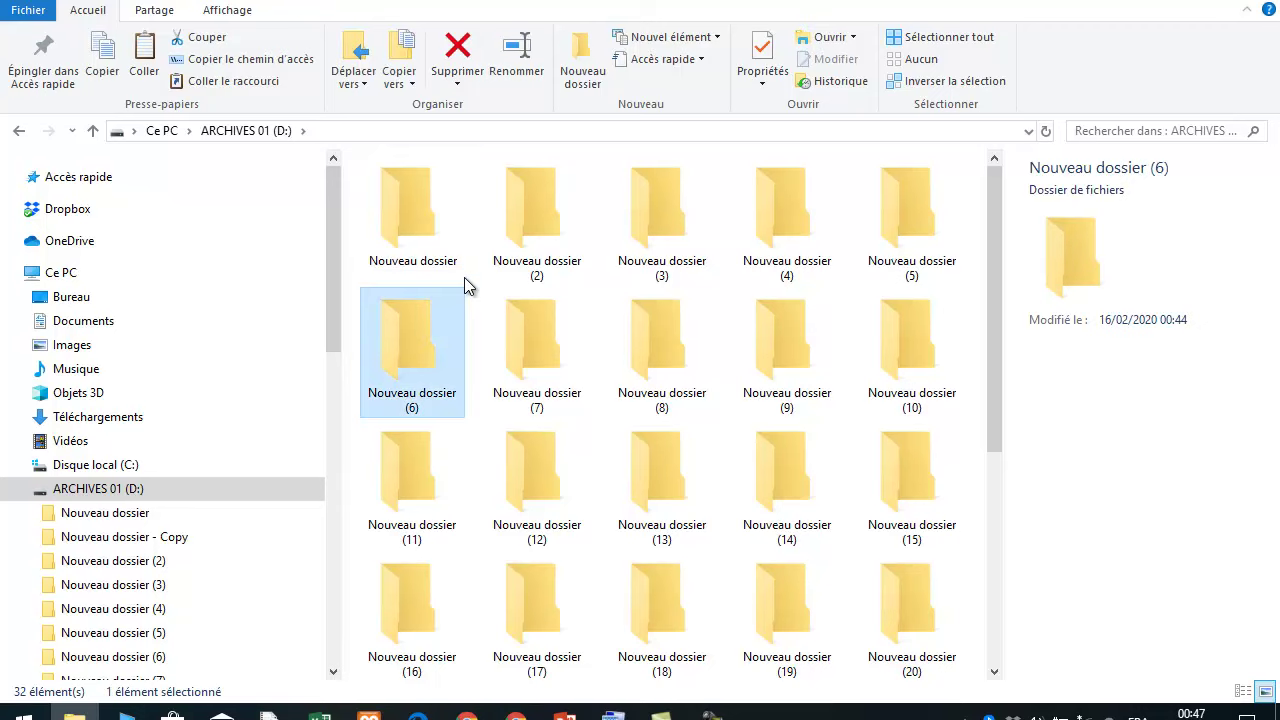
pyautogui.click(435, 262)
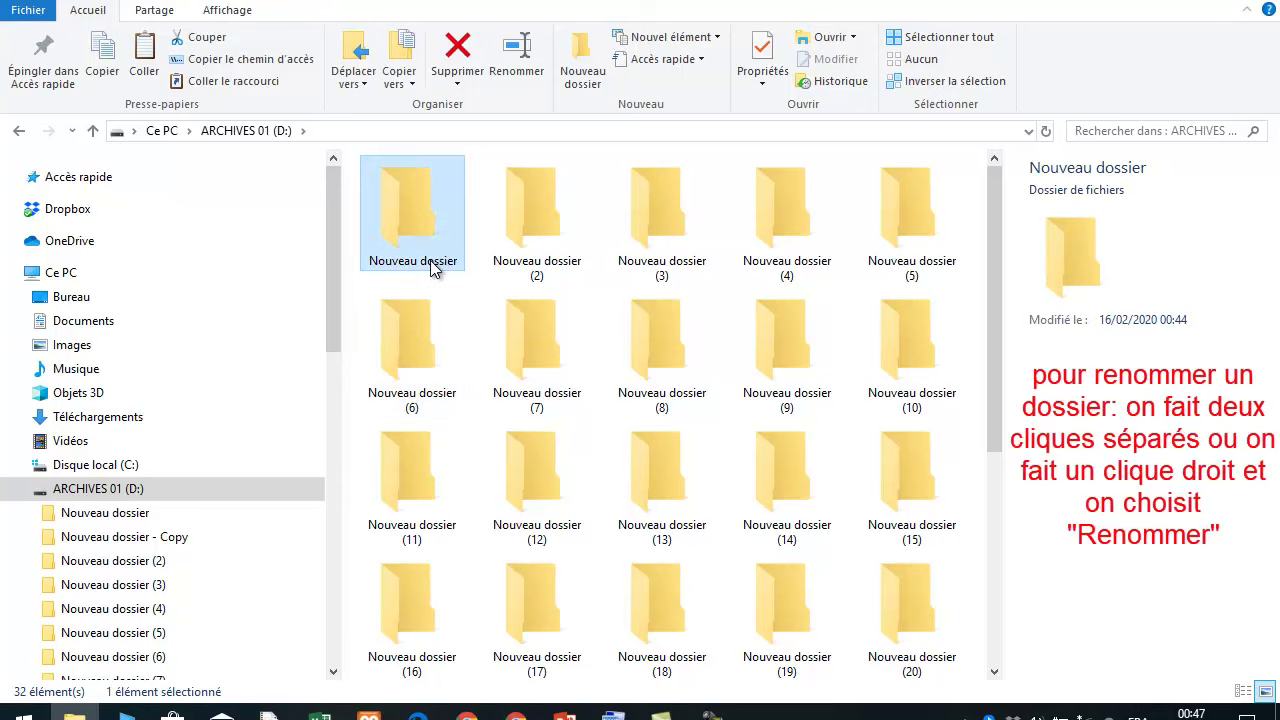
pyautogui.click(432, 262)
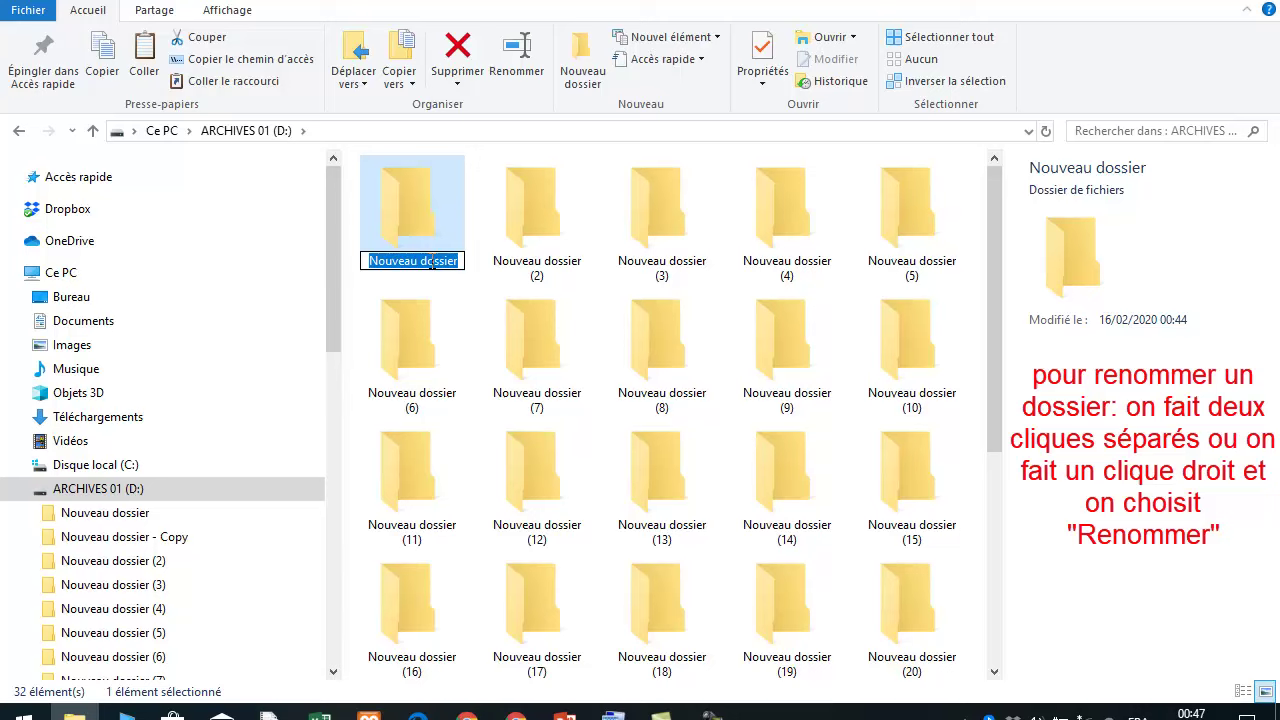
pyautogui.write('d')
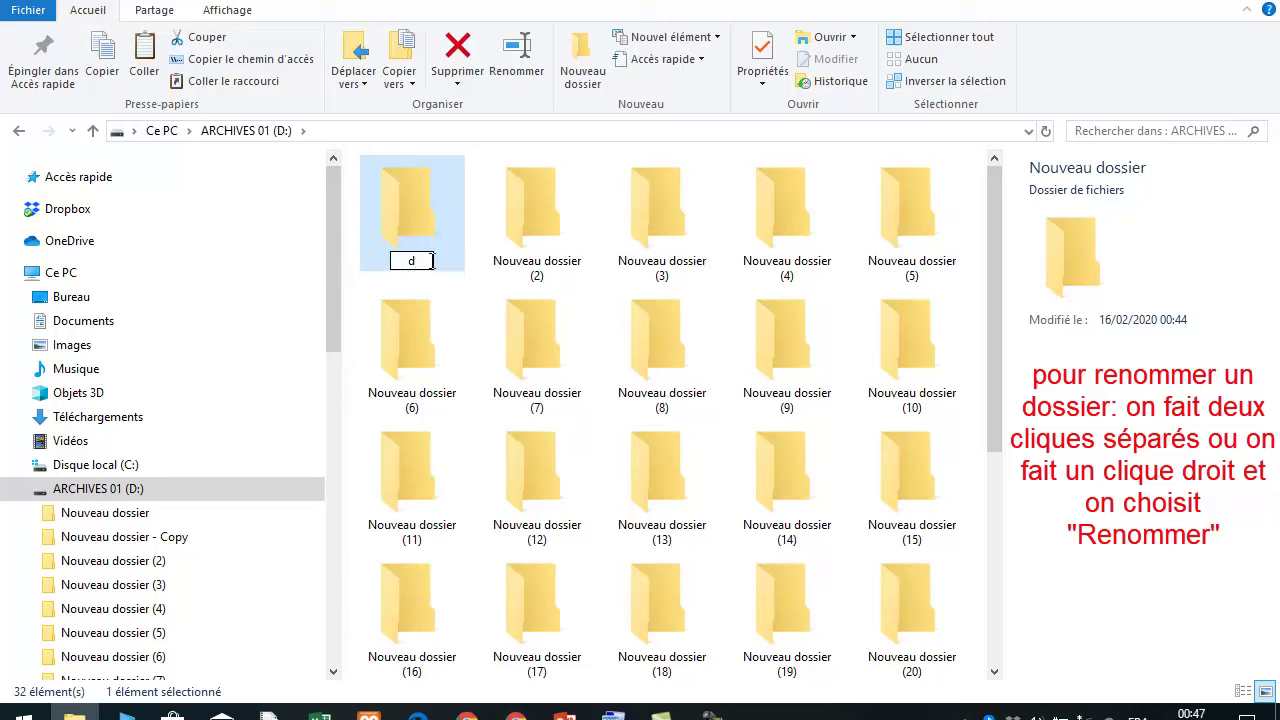
pyautogui.write('ossier r')
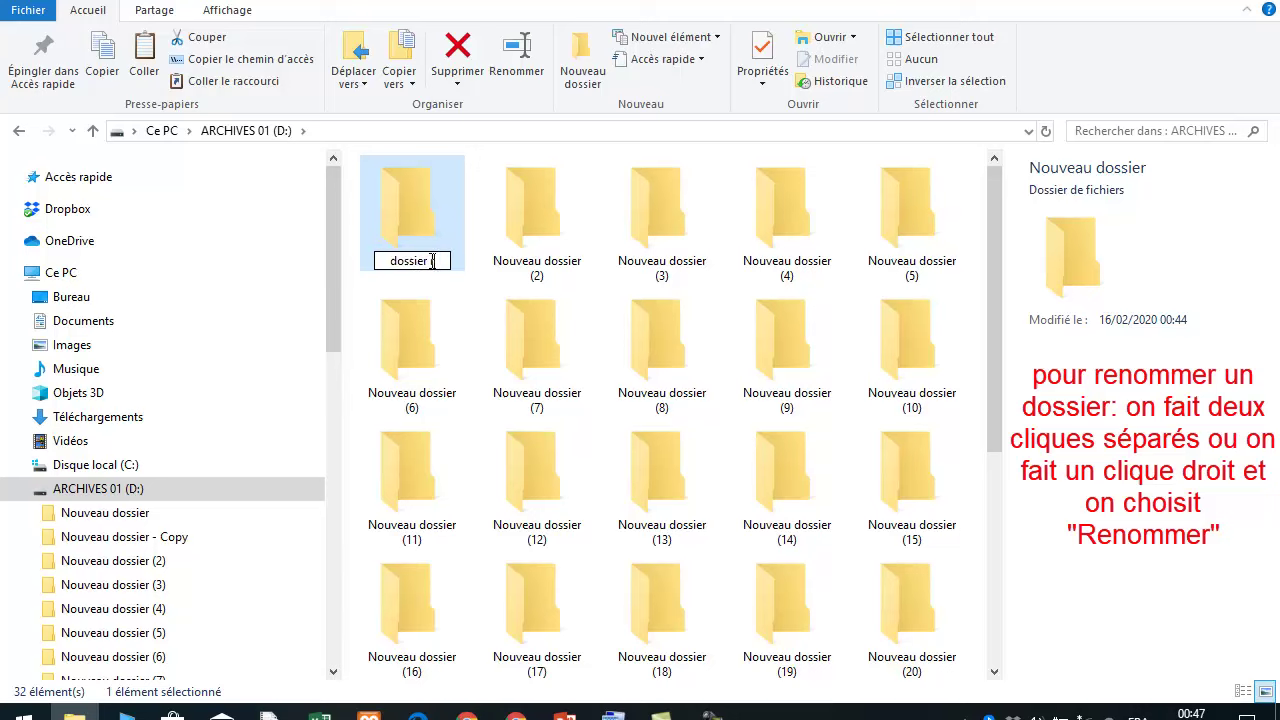
pyautogui.write('renomm')
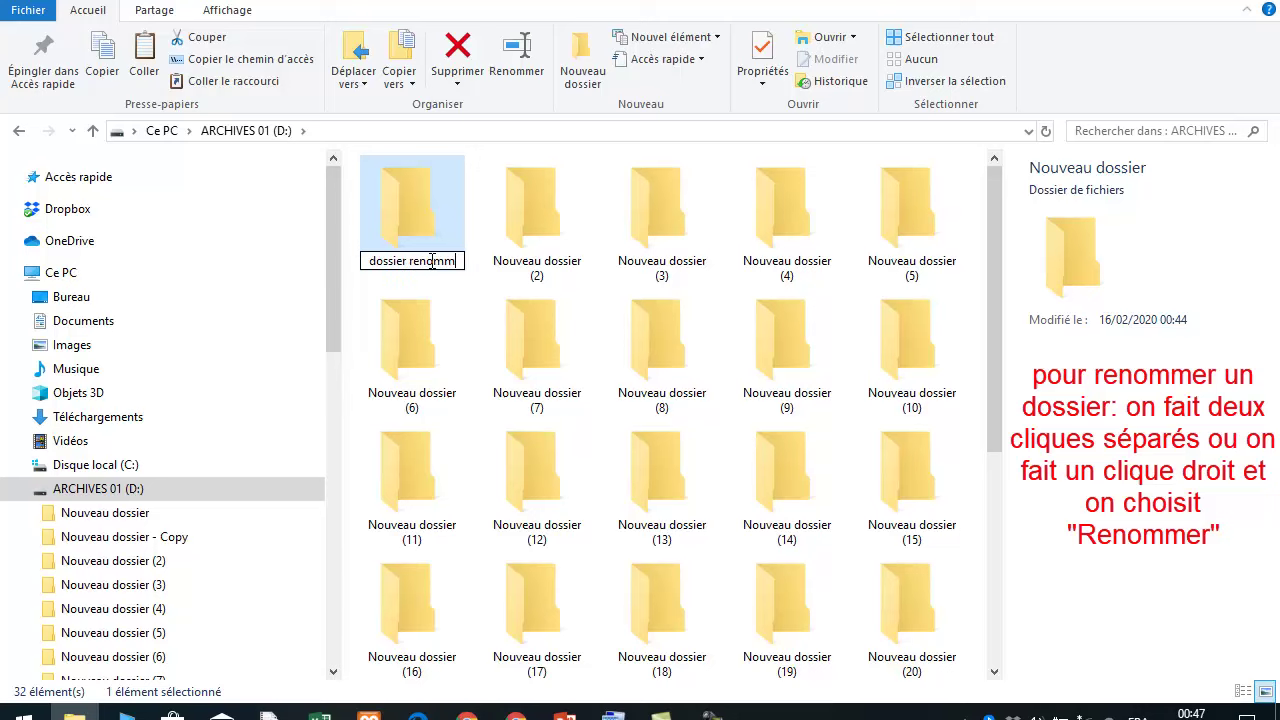
pyautogui.write('é')
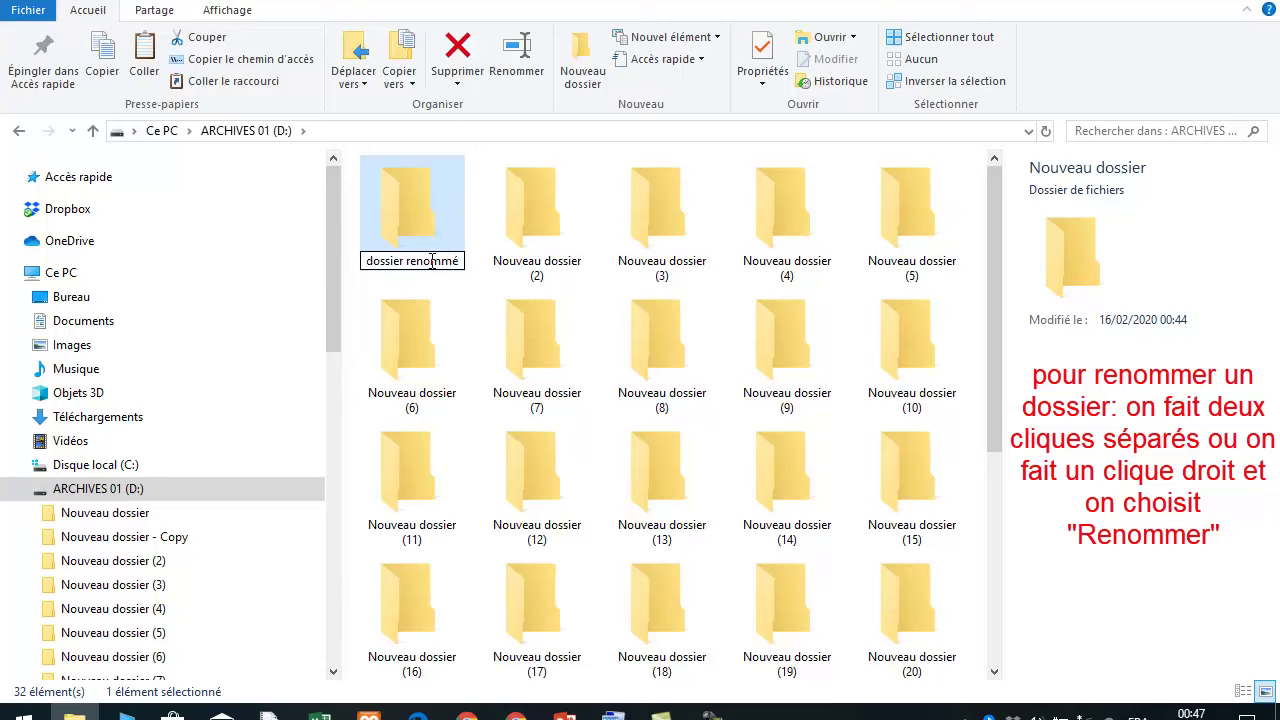
pyautogui.click(470, 323)
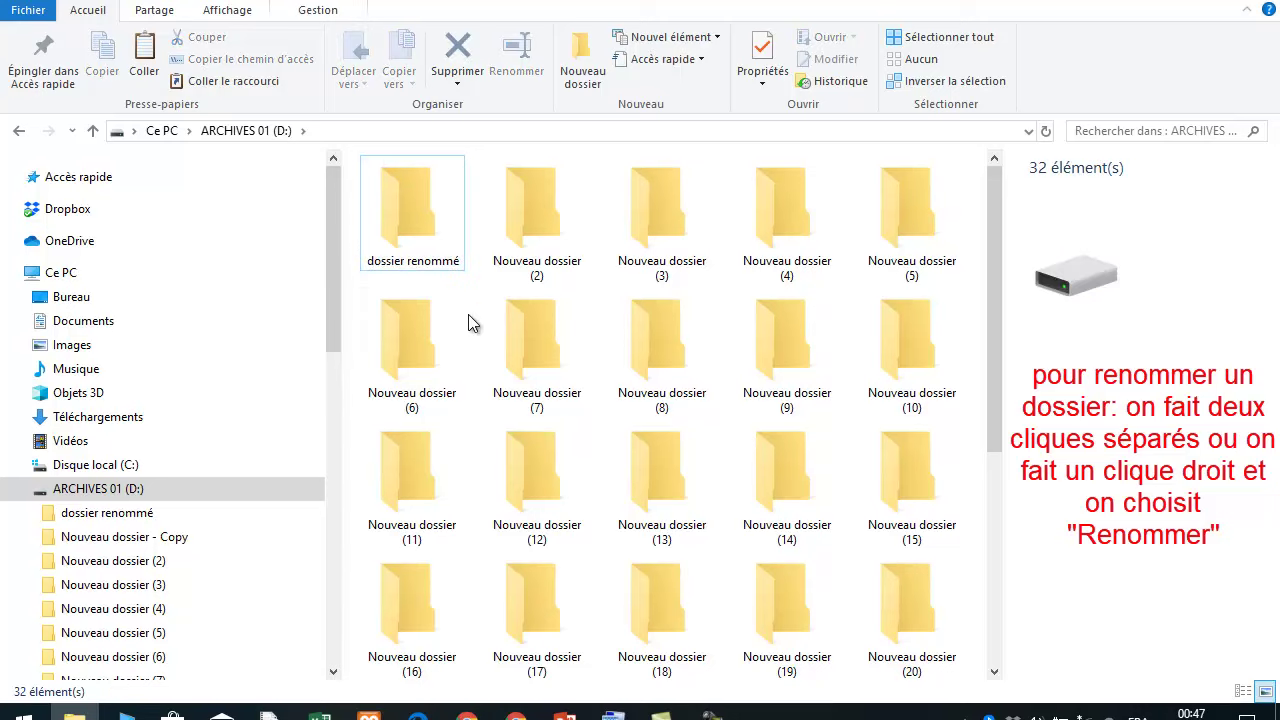
# Step: Rename the Nouveau dossier (2) folder as "dossier renommé 1"
pyautogui.click(529, 229)
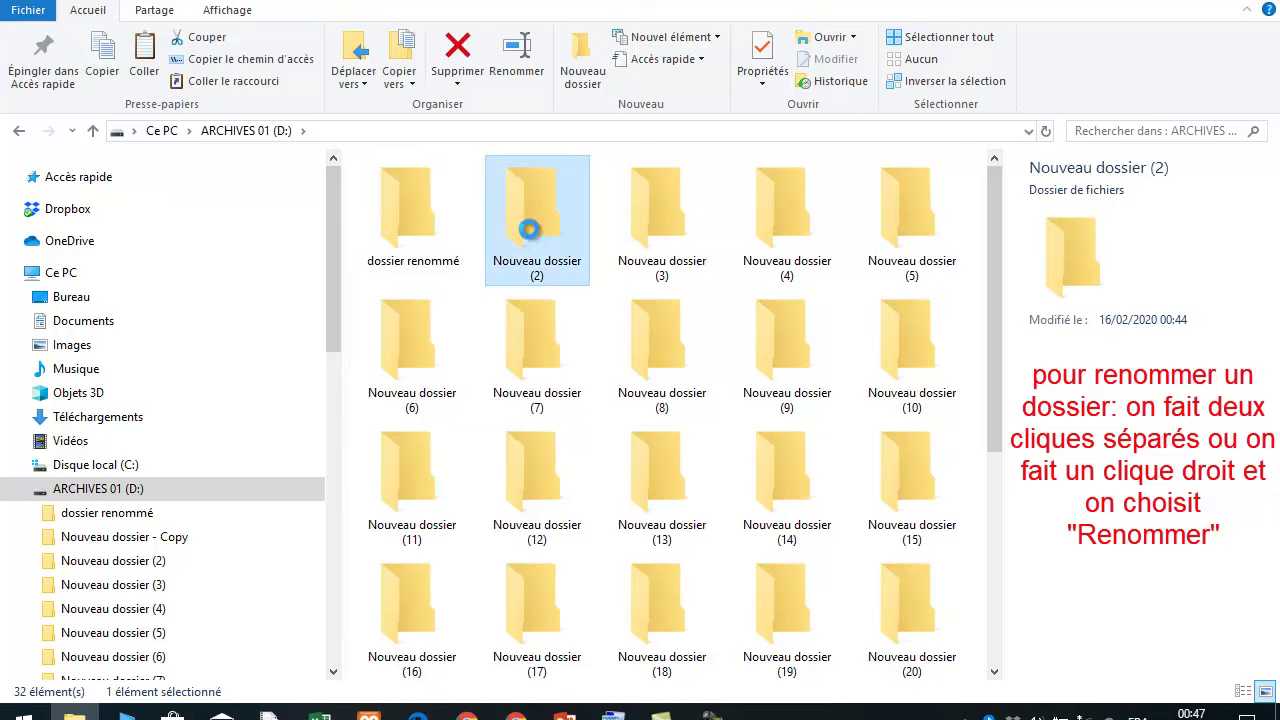
pyautogui.rightClick(529, 229)
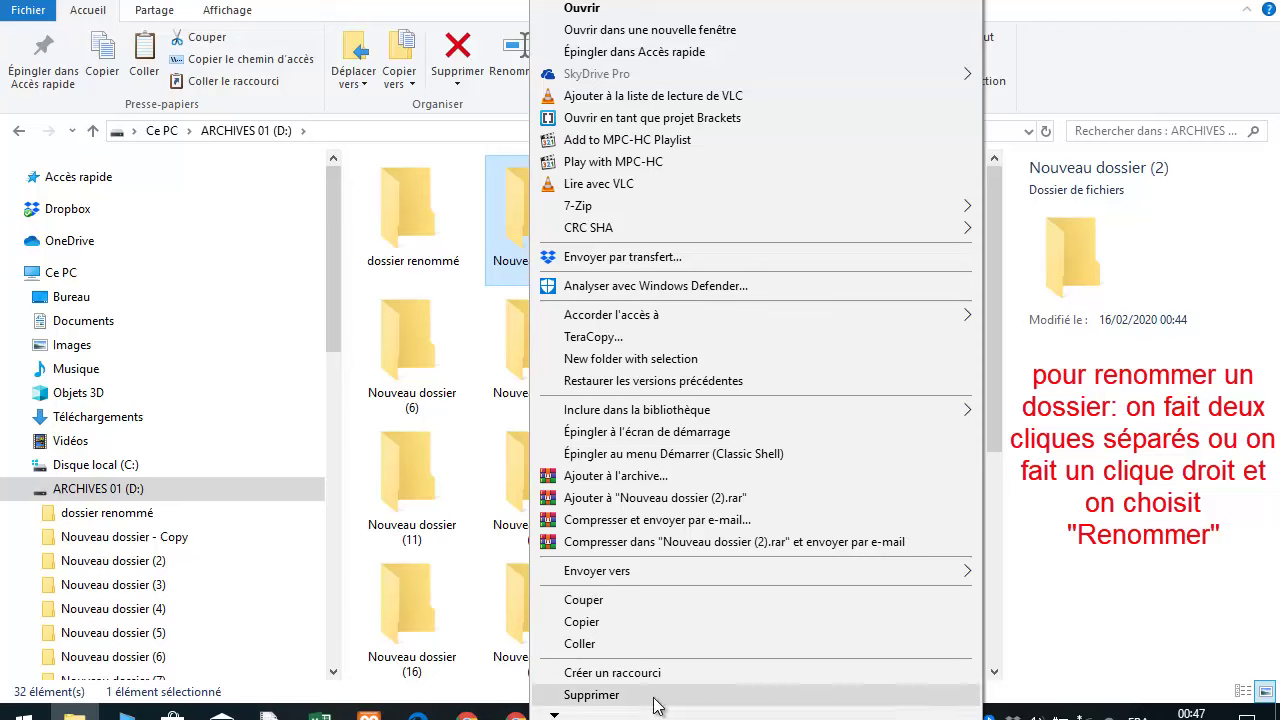
pyautogui.moveTo(555, 716)
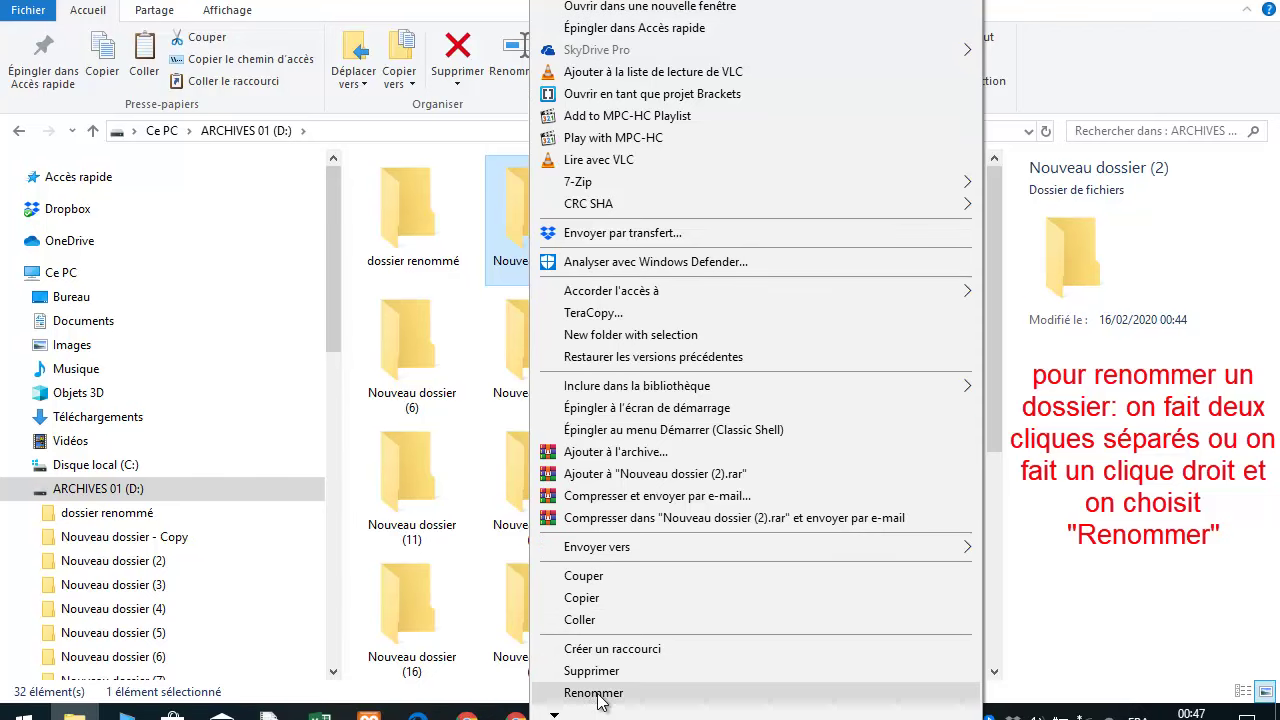
pyautogui.click(594, 694)
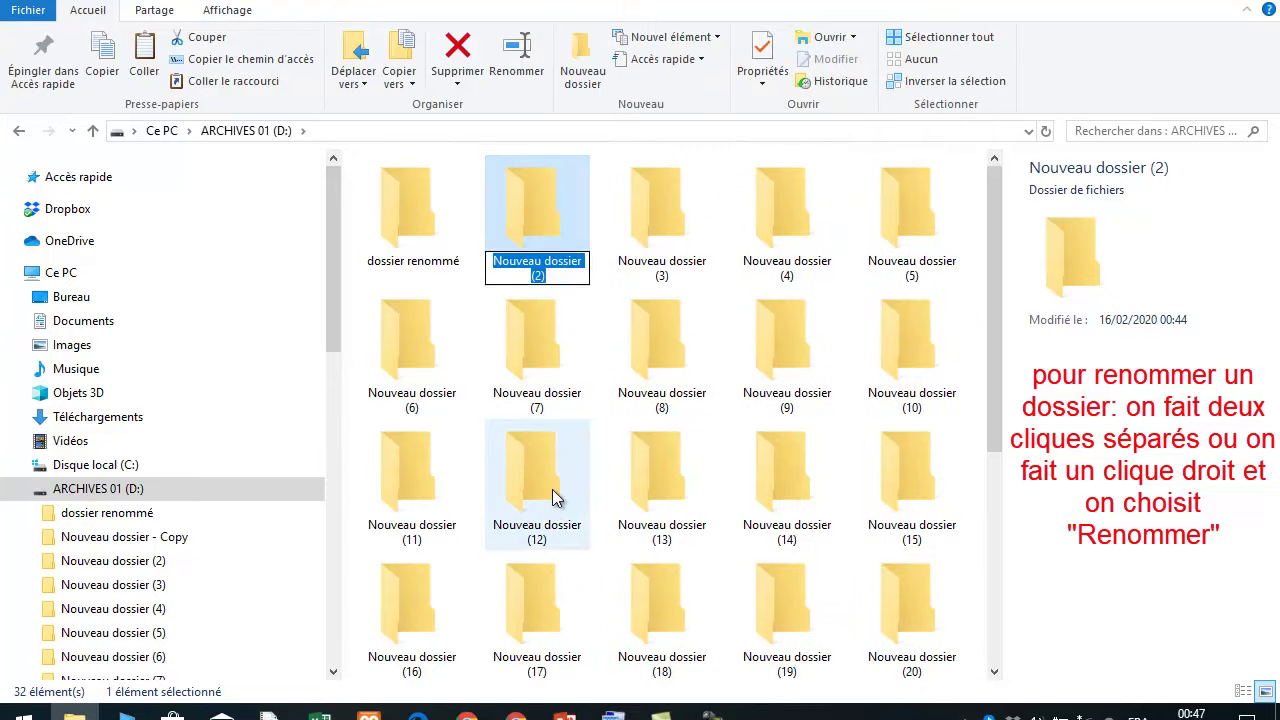
pyautogui.write('dossier renommé')
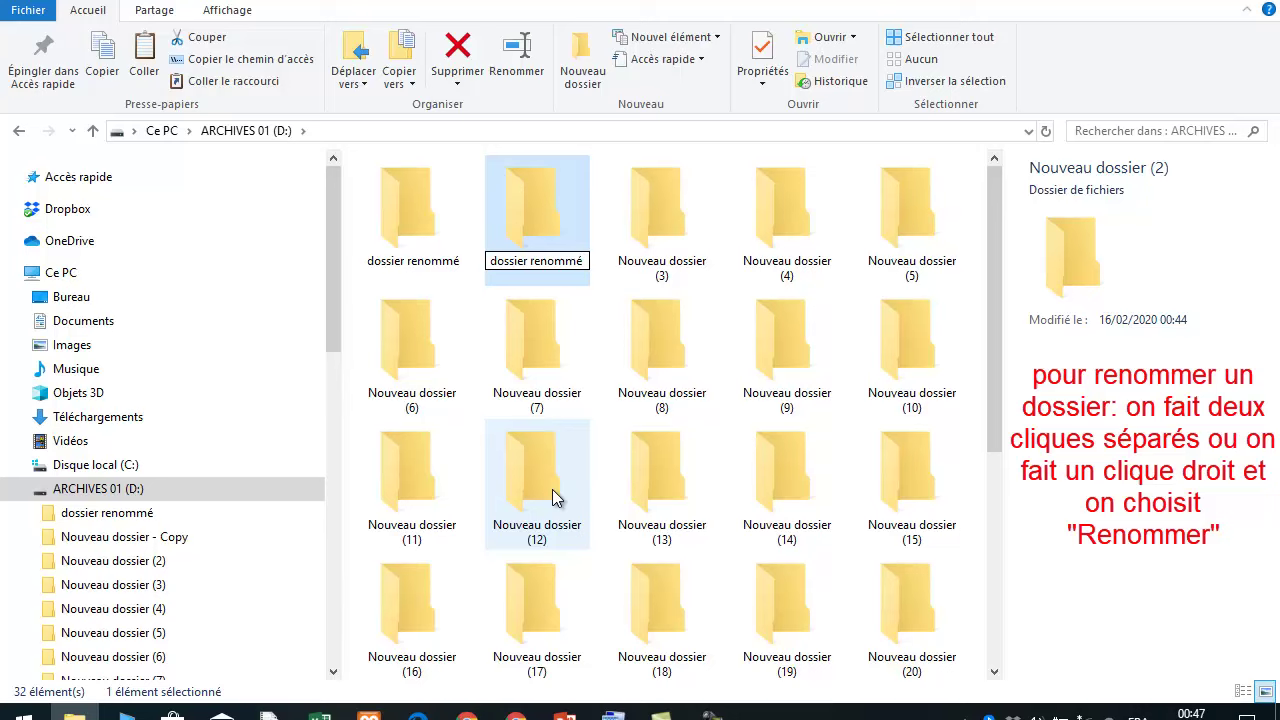
pyautogui.write(' 1')
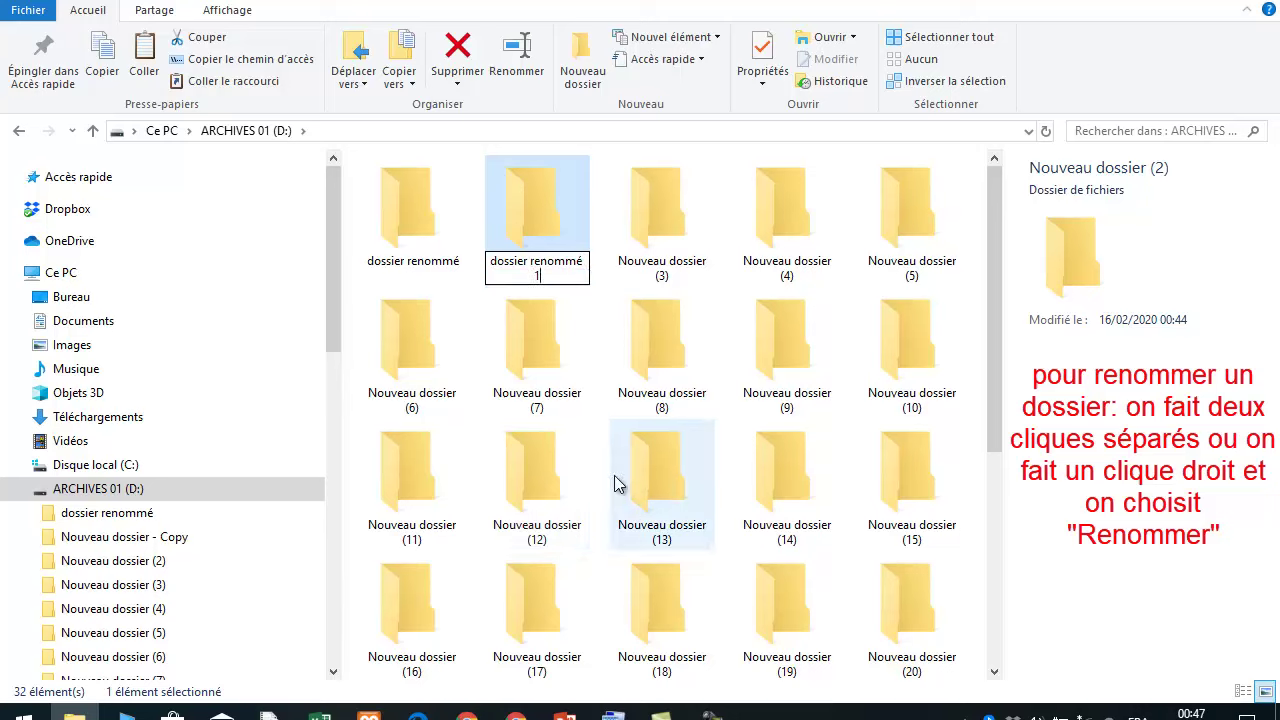
pyautogui.click(599, 361)
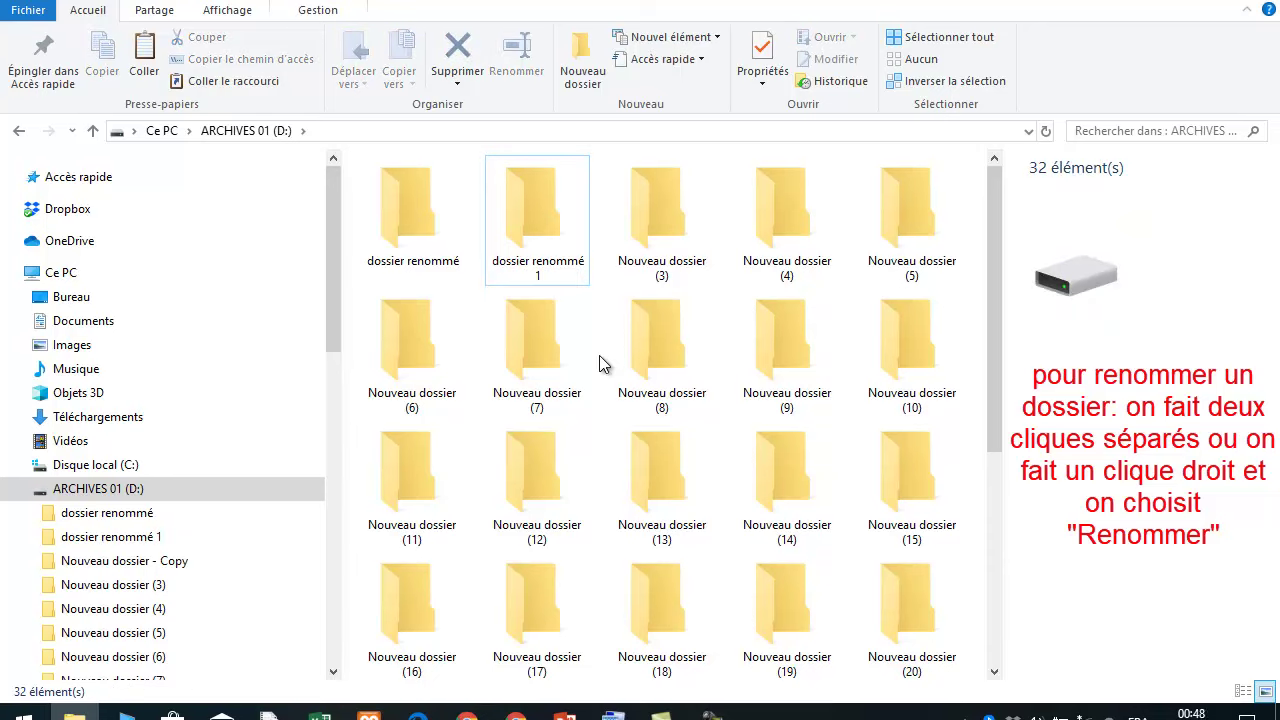
# Step: Delete the Nouveau dossier (3) folder from ARCHIVES 01 (D:)
pyautogui.click(661, 222)
pyautogui.rightClick(661, 222)
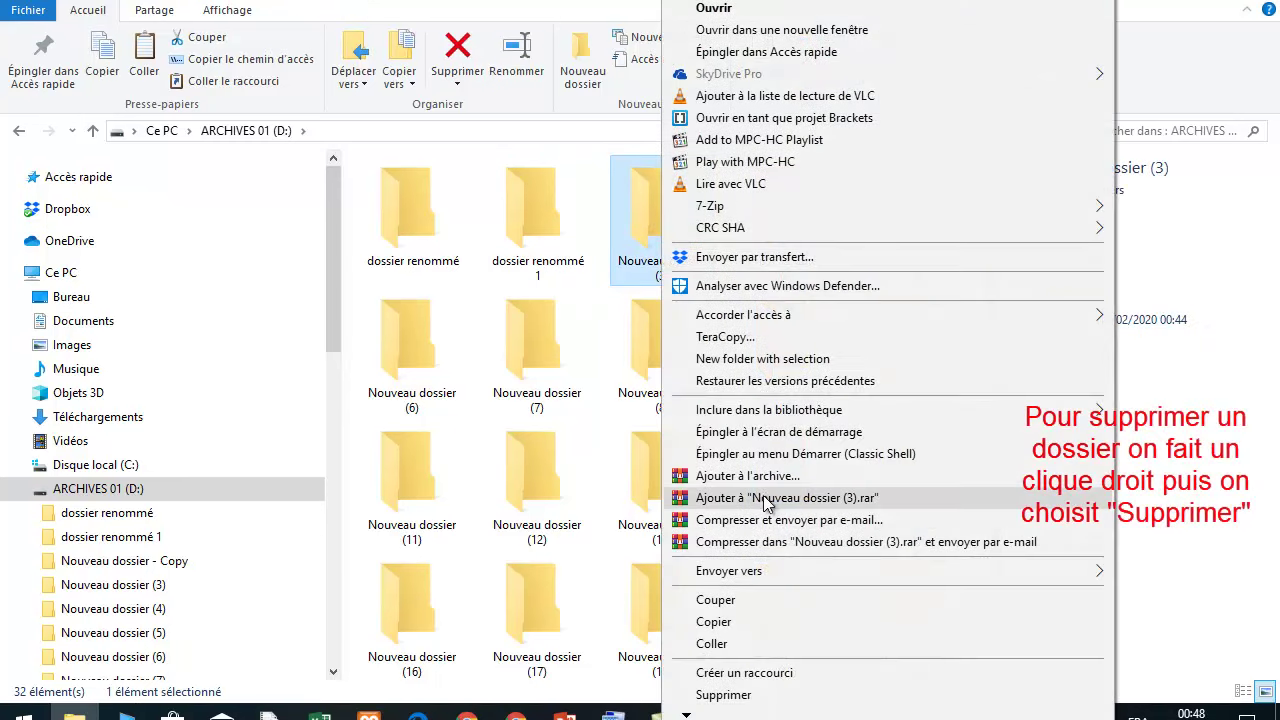
pyautogui.click(737, 699)
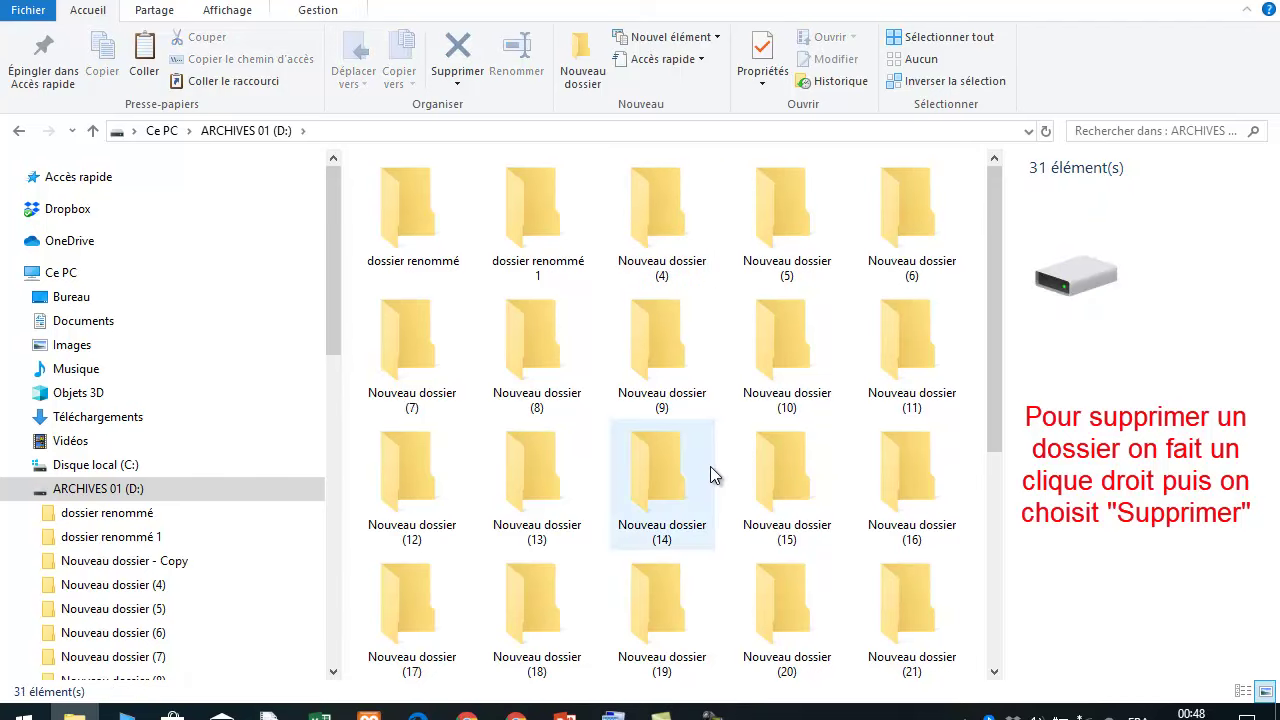
# Step: Bring up the on-screen keyboard and delete the Nouveau dossier (4), (8) and (10) folders one at a time
pyautogui.click(651, 222)
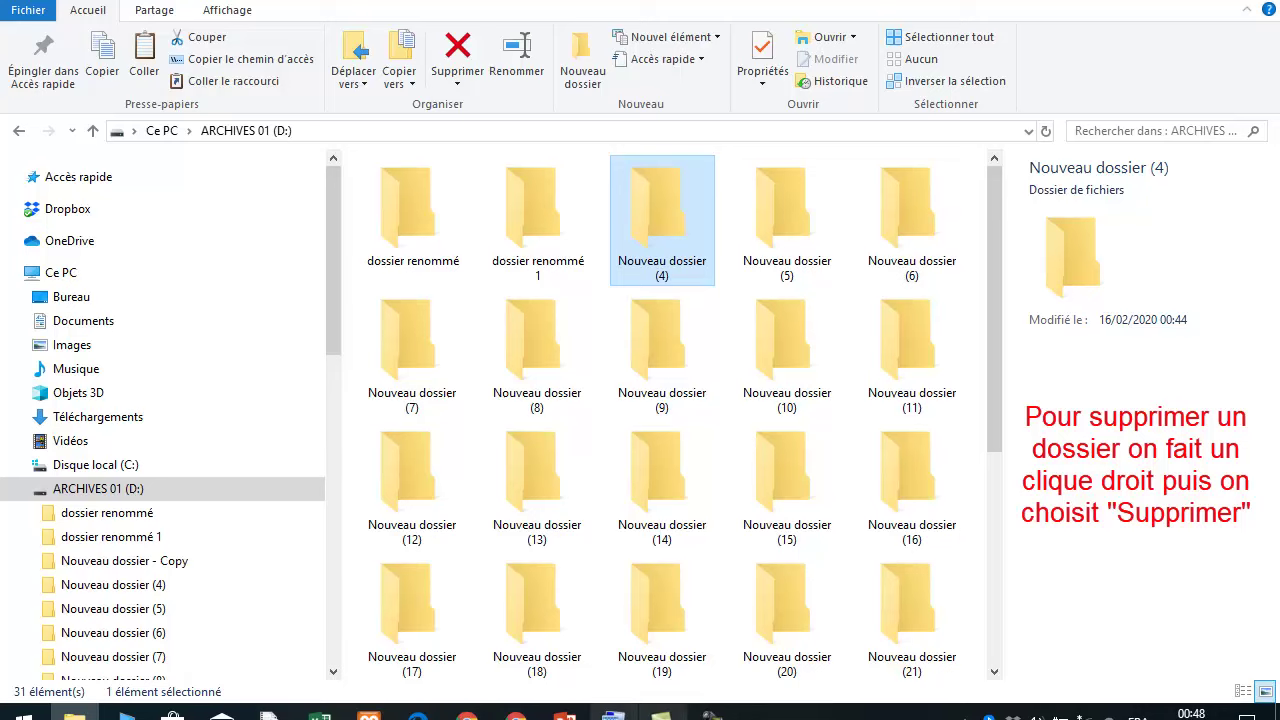
pyautogui.click(585, 685)
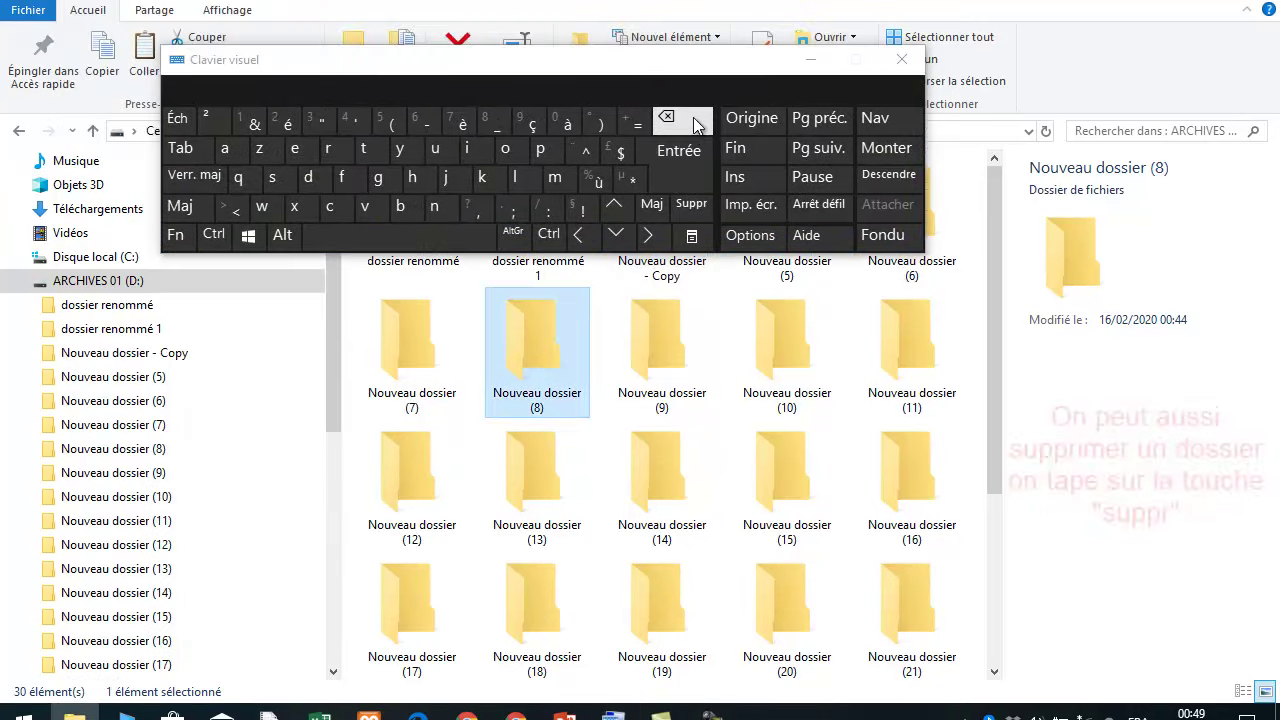
pyautogui.click(699, 212)
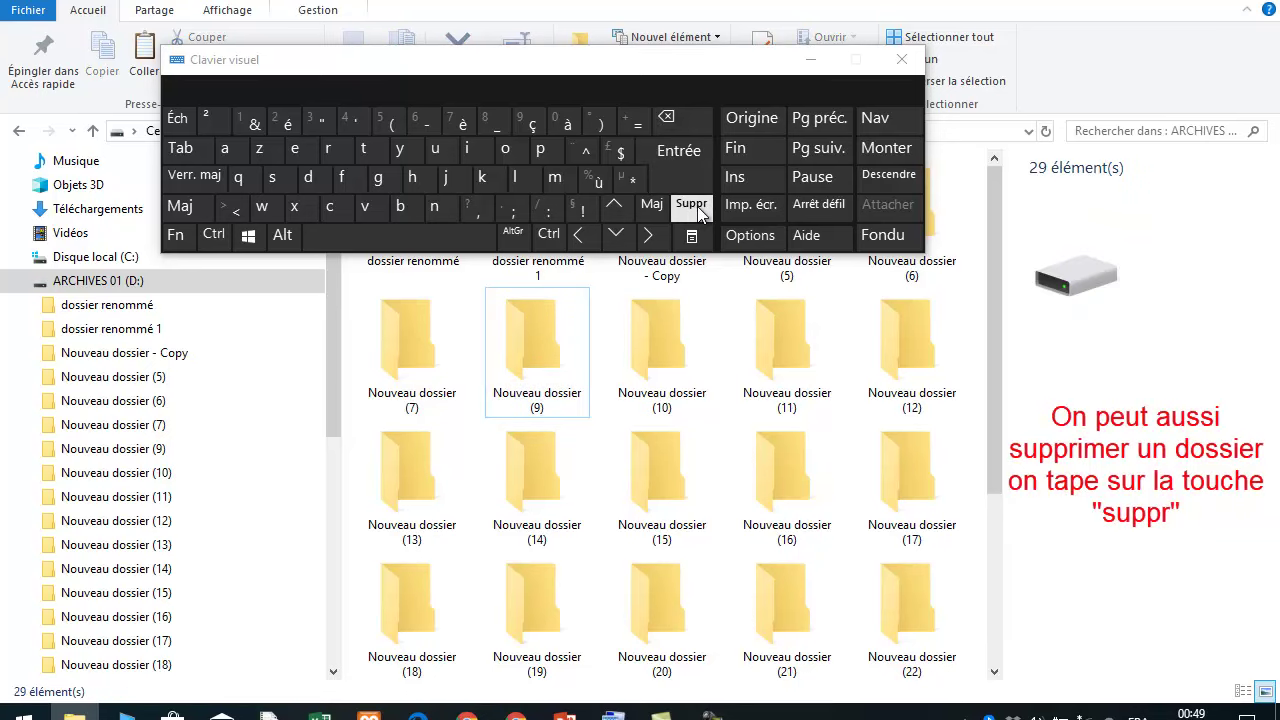
pyautogui.click(661, 330)
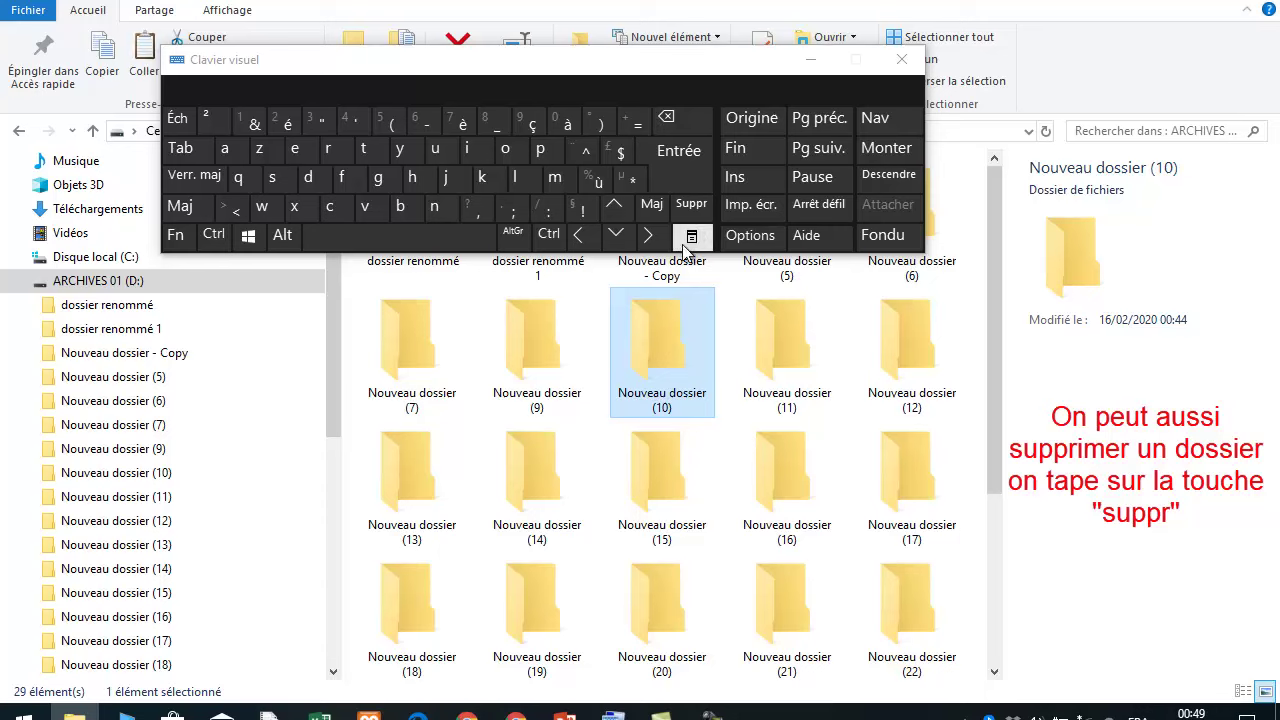
pyautogui.click(697, 210)
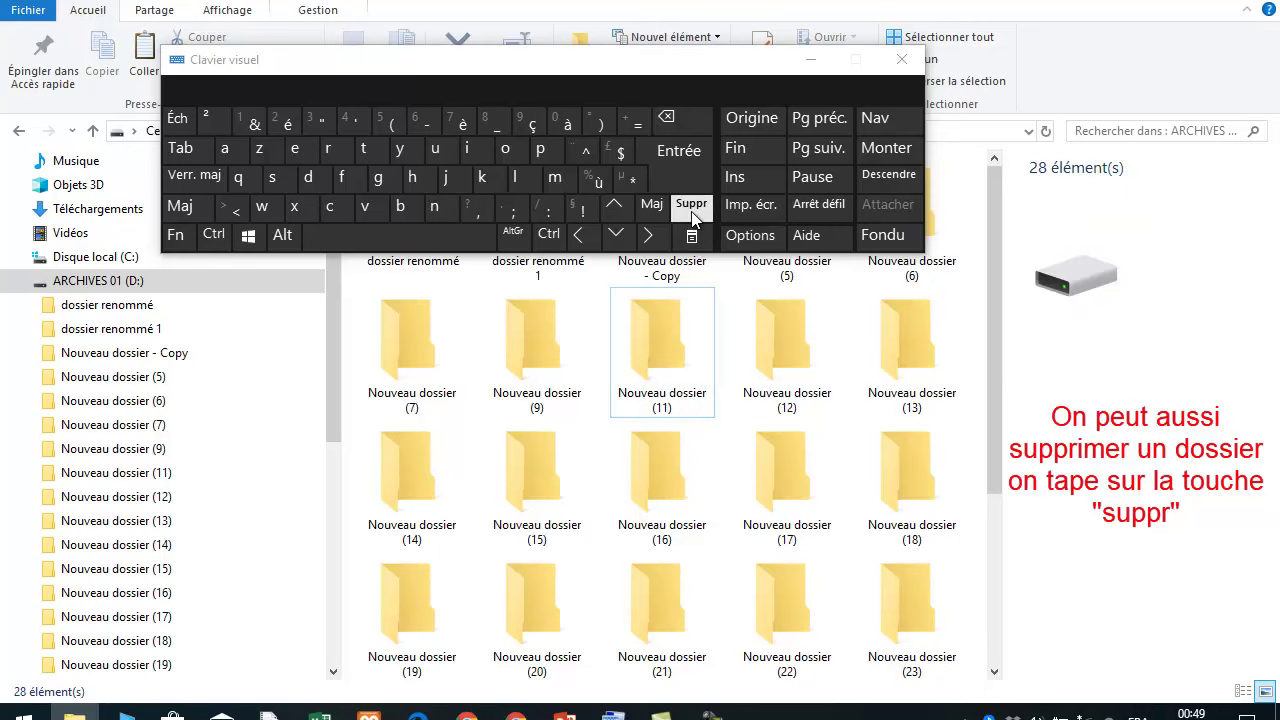
# Step: Delete the six folders Nouveau dossier (7), (9), (11), (14), (15) and (16) together, moving the on-screen keyboard out of the way
pyautogui.click(666, 355)
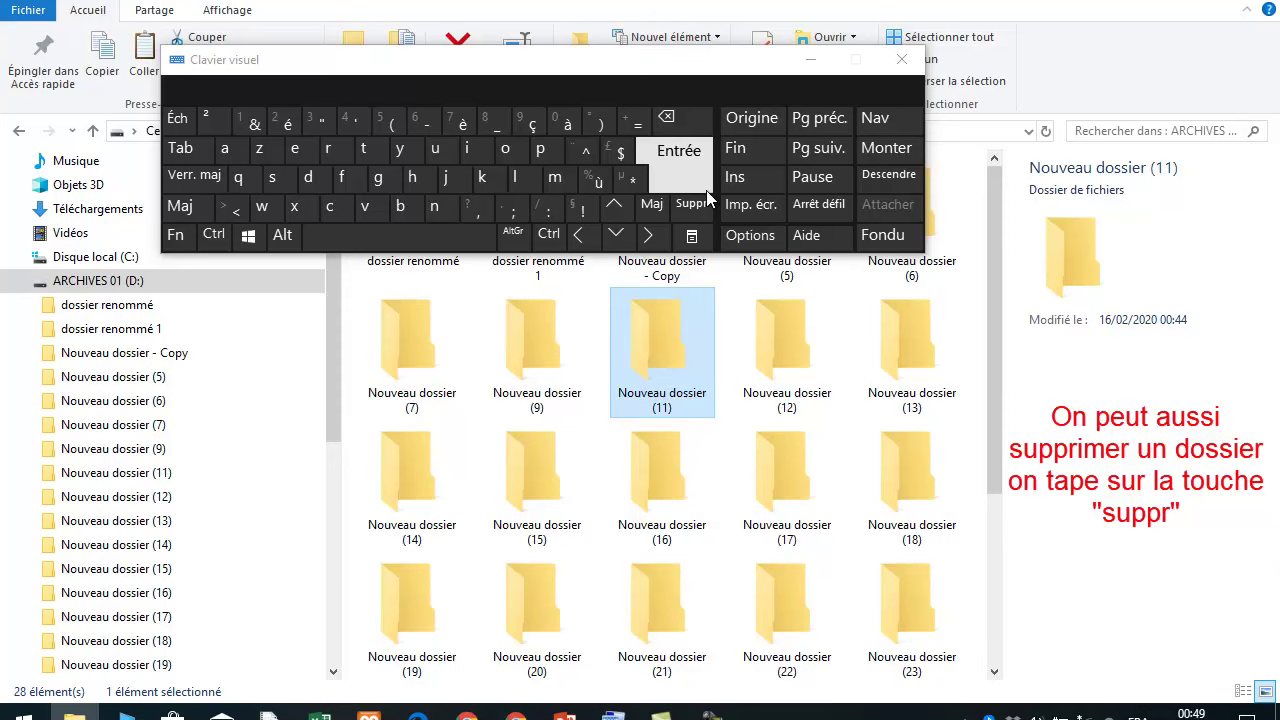
pyautogui.moveTo(643, 72); pyautogui.dragTo(638, 3)
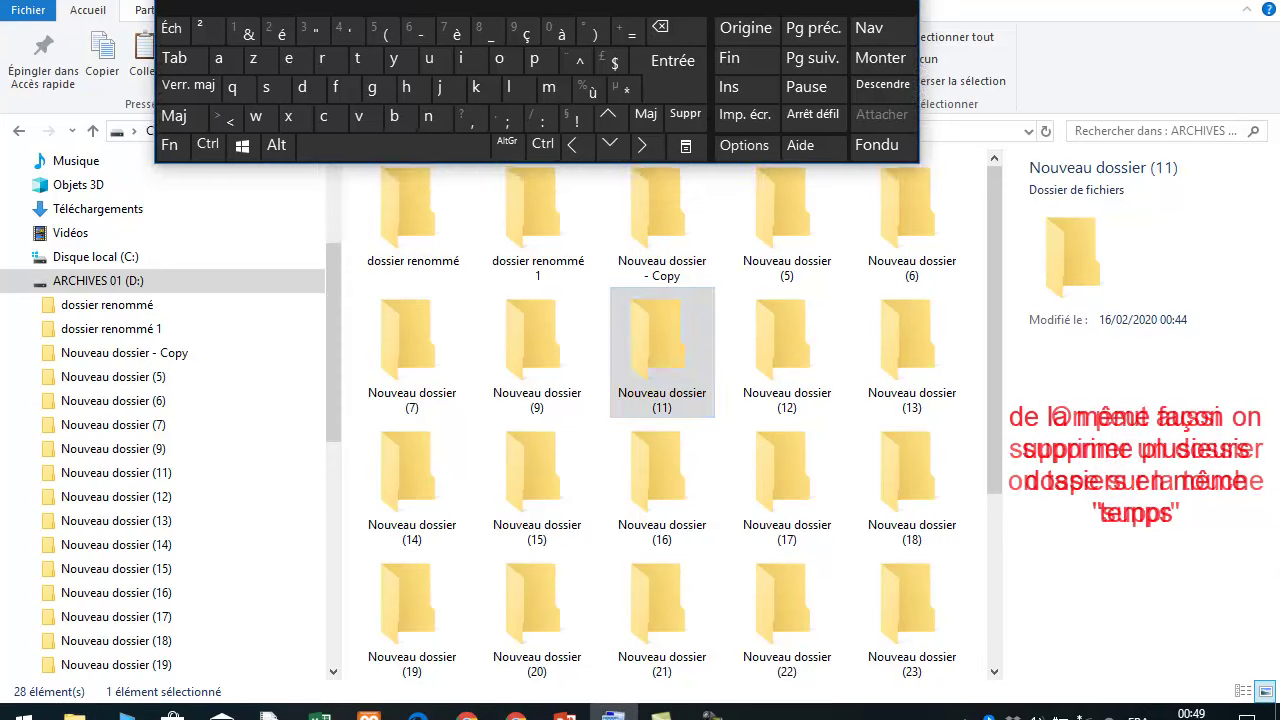
pyautogui.moveTo(365, 281); pyautogui.dragTo(718, 420)
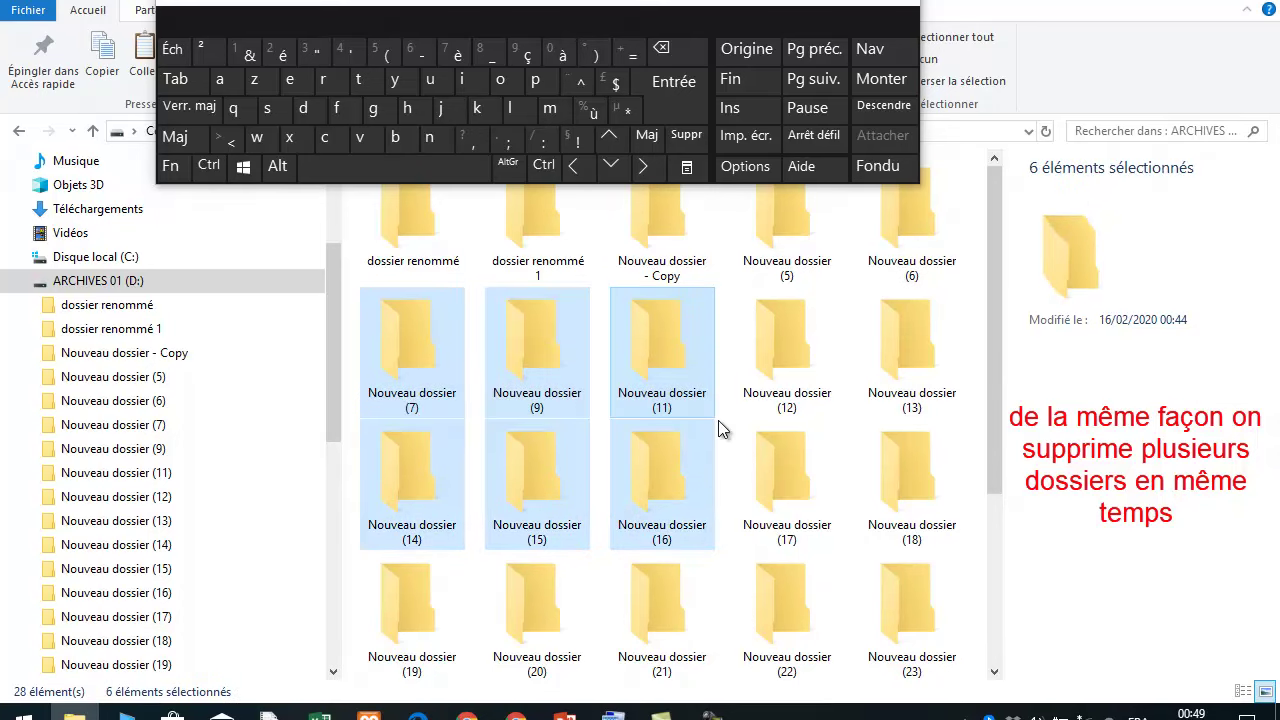
pyautogui.click(688, 142)
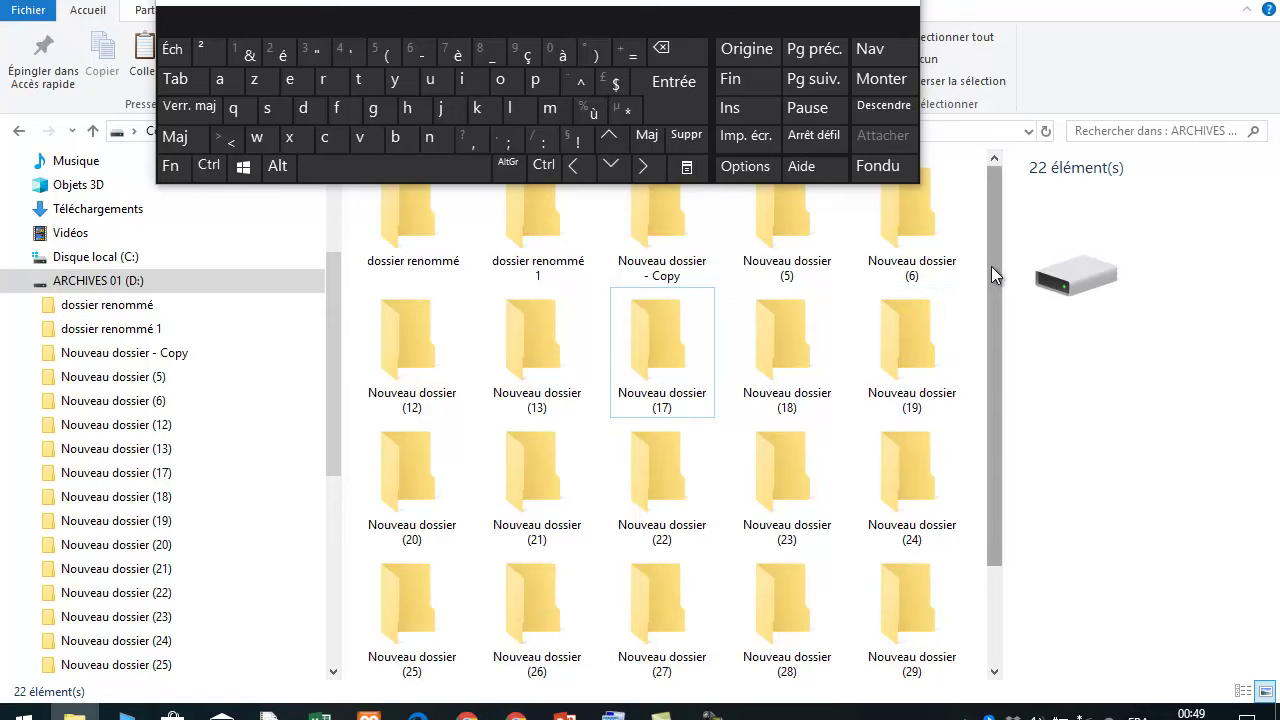
# Step: Delete the Nouveau dossier (17) folder and close the on-screen keyboard
pyautogui.moveTo(991, 266)
pyautogui.mouseDown()
pyautogui.moveTo(993, 357)
pyautogui.moveTo(981, 250)
pyautogui.mouseUp()
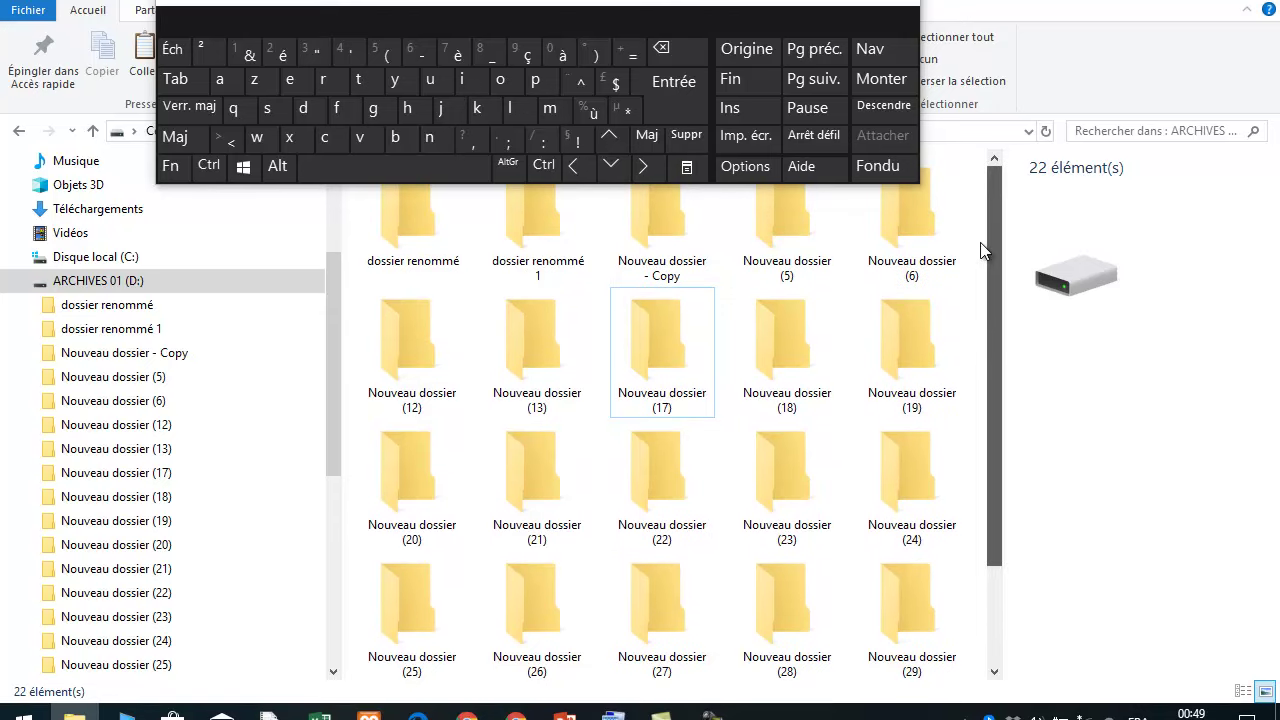
pyautogui.click(668, 332)
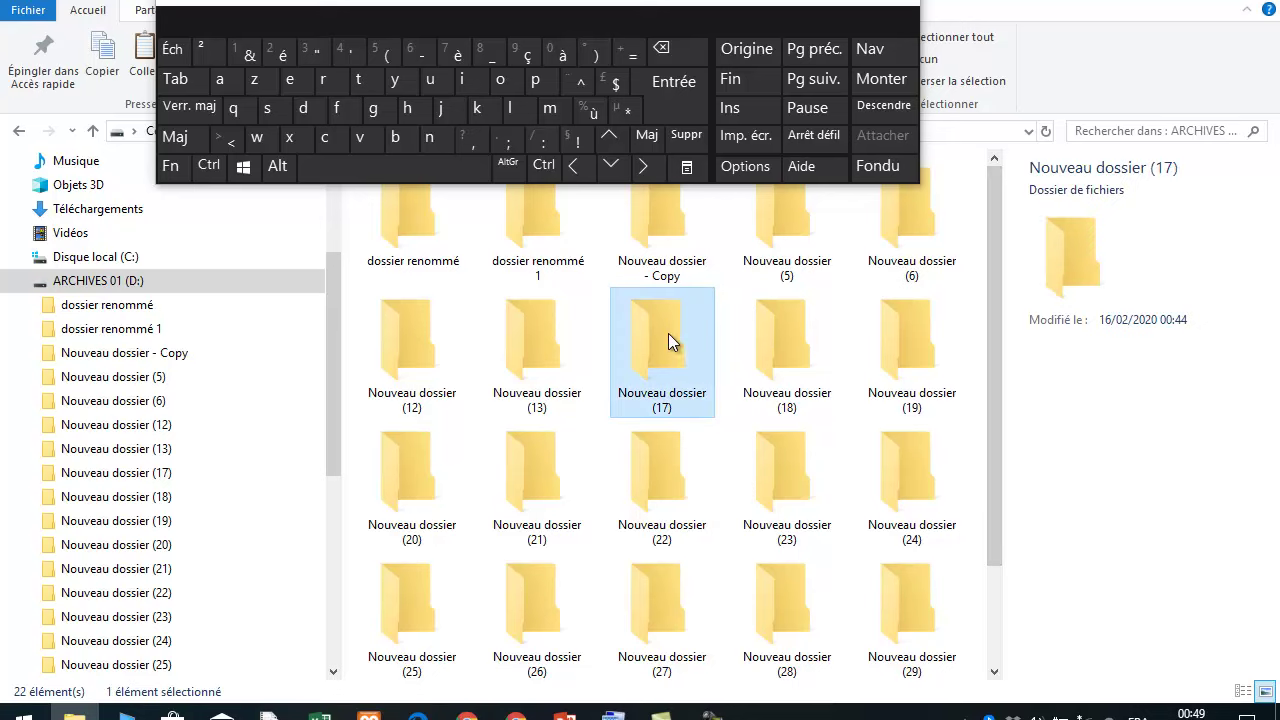
pyautogui.click(687, 140)
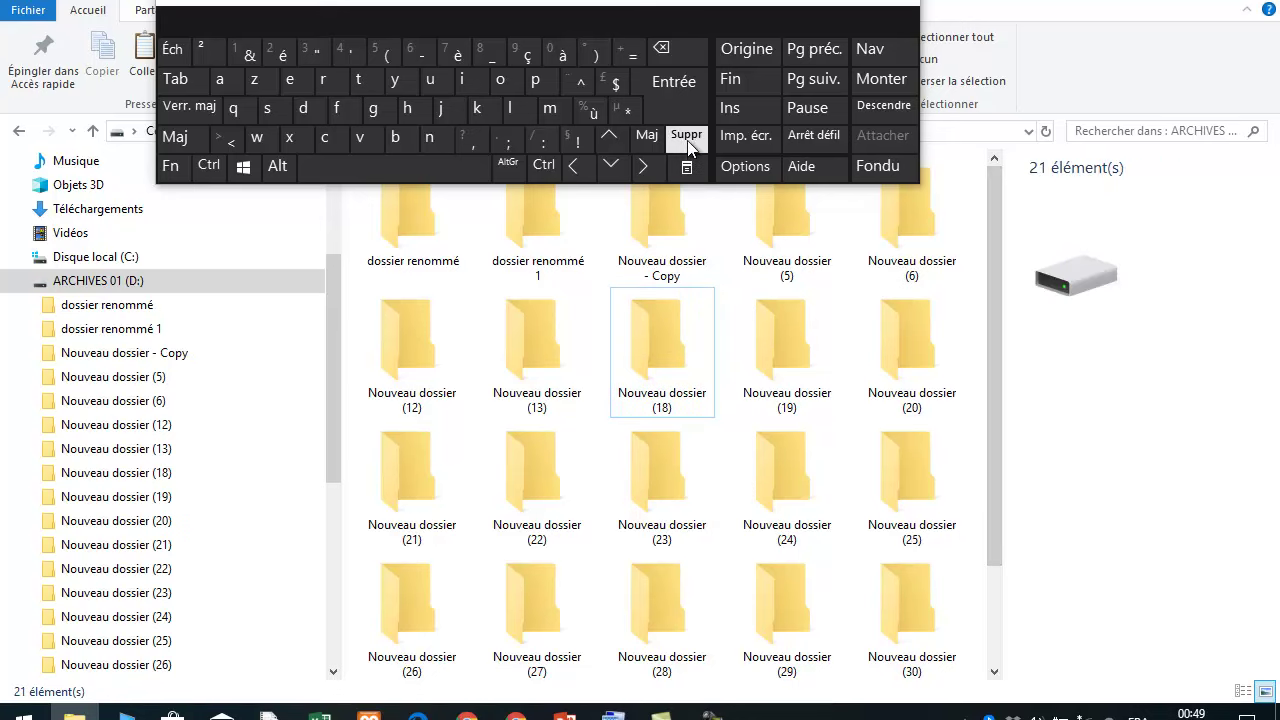
pyautogui.click(806, 1)
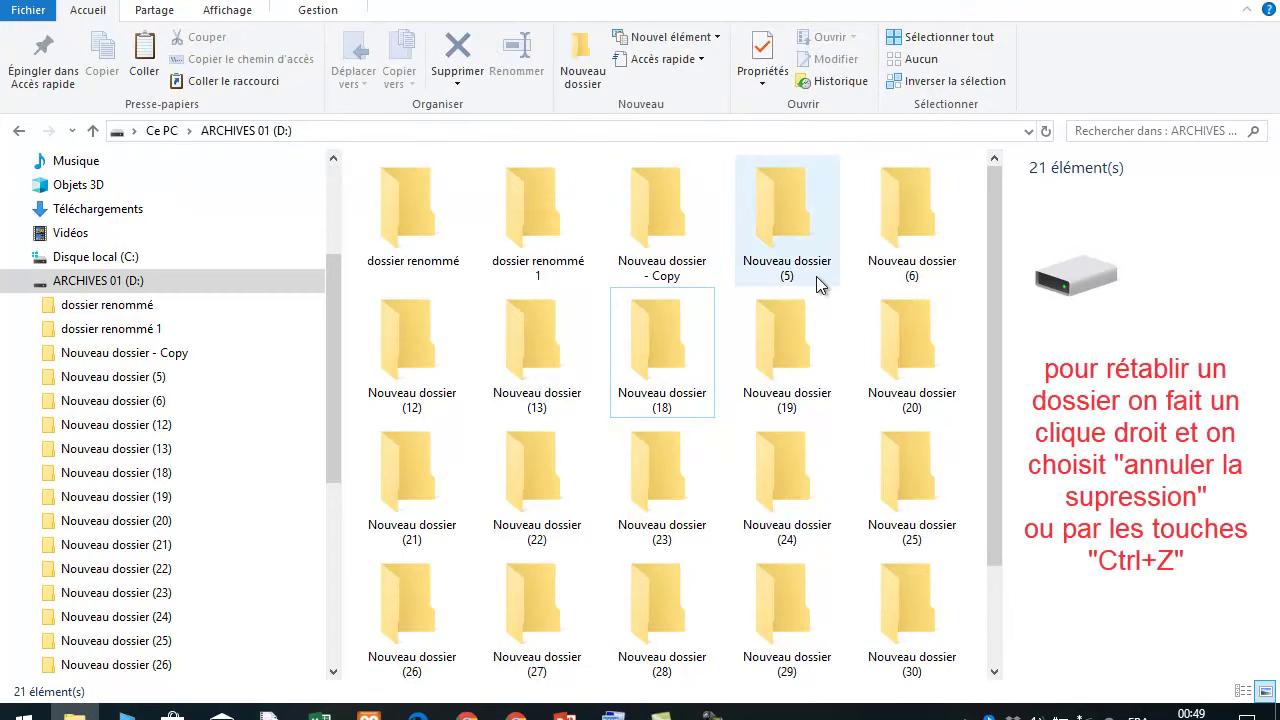
# Step: Clear the folder selection and undo the deletion of the Nouveau dossier (17) folder
pyautogui.click(714, 233)
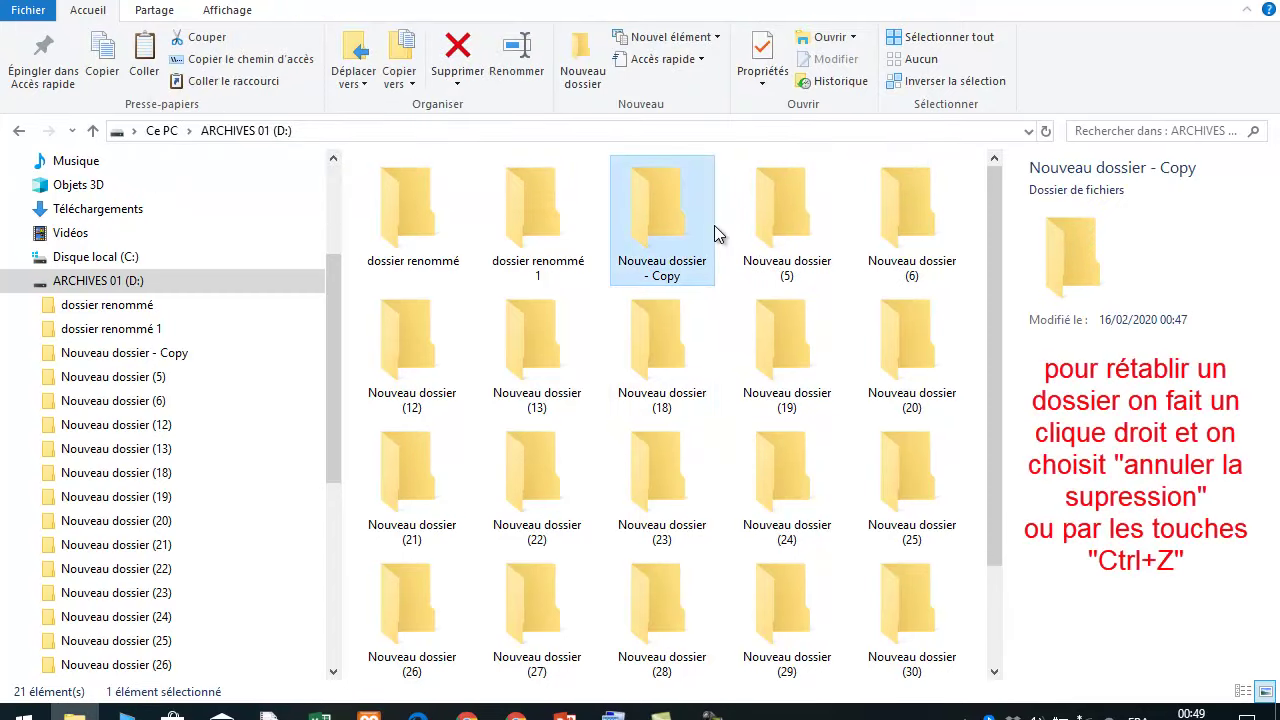
pyautogui.click(717, 318)
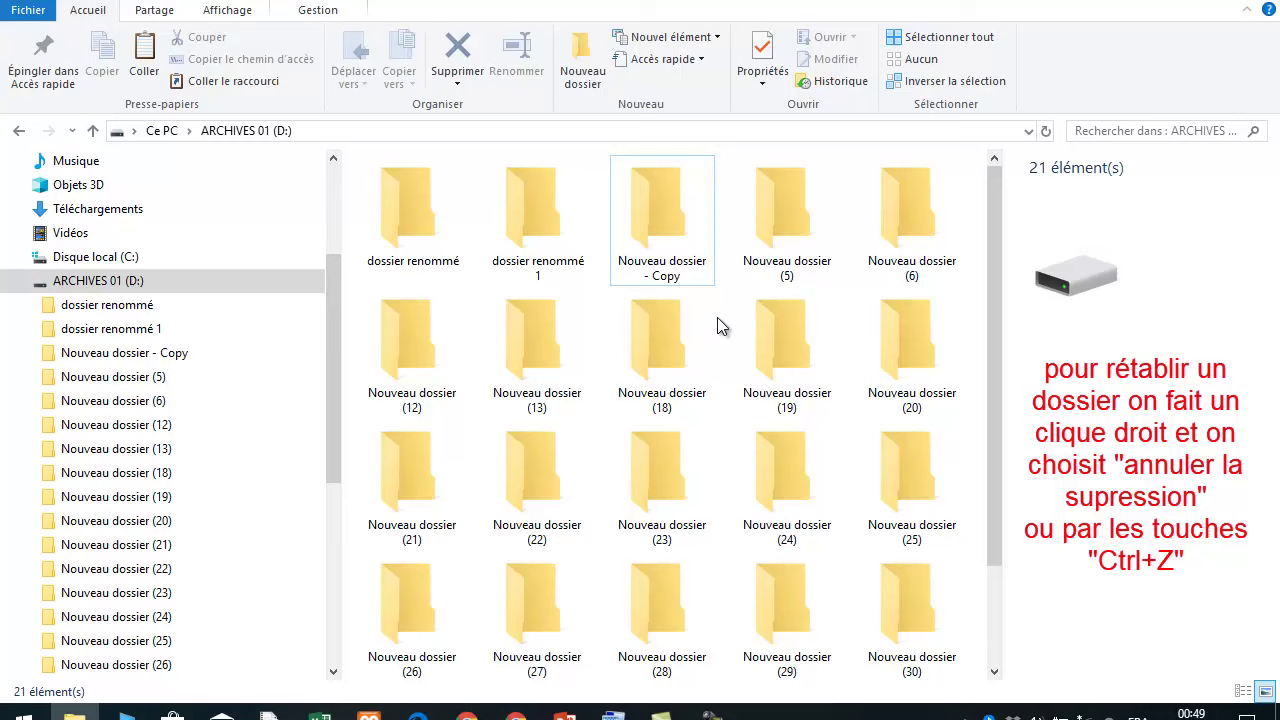
pyautogui.rightClick(718, 318)
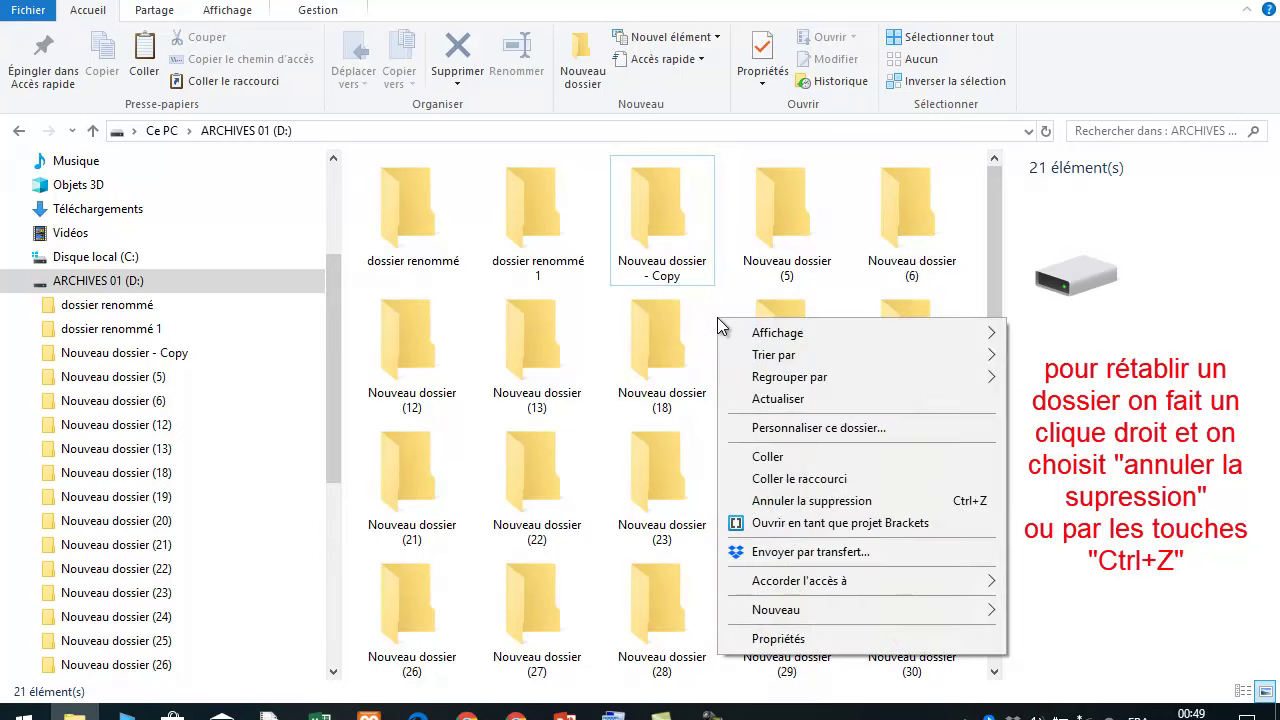
pyautogui.moveTo(780, 380)
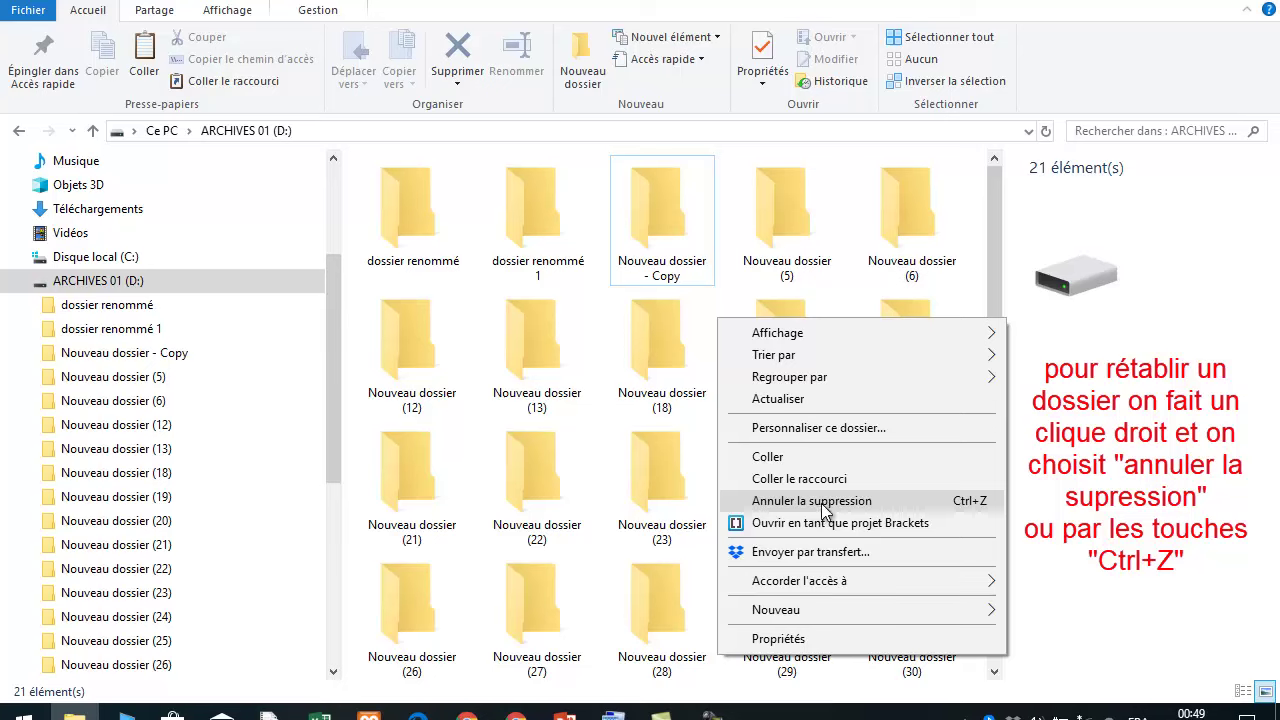
pyautogui.click(880, 500)
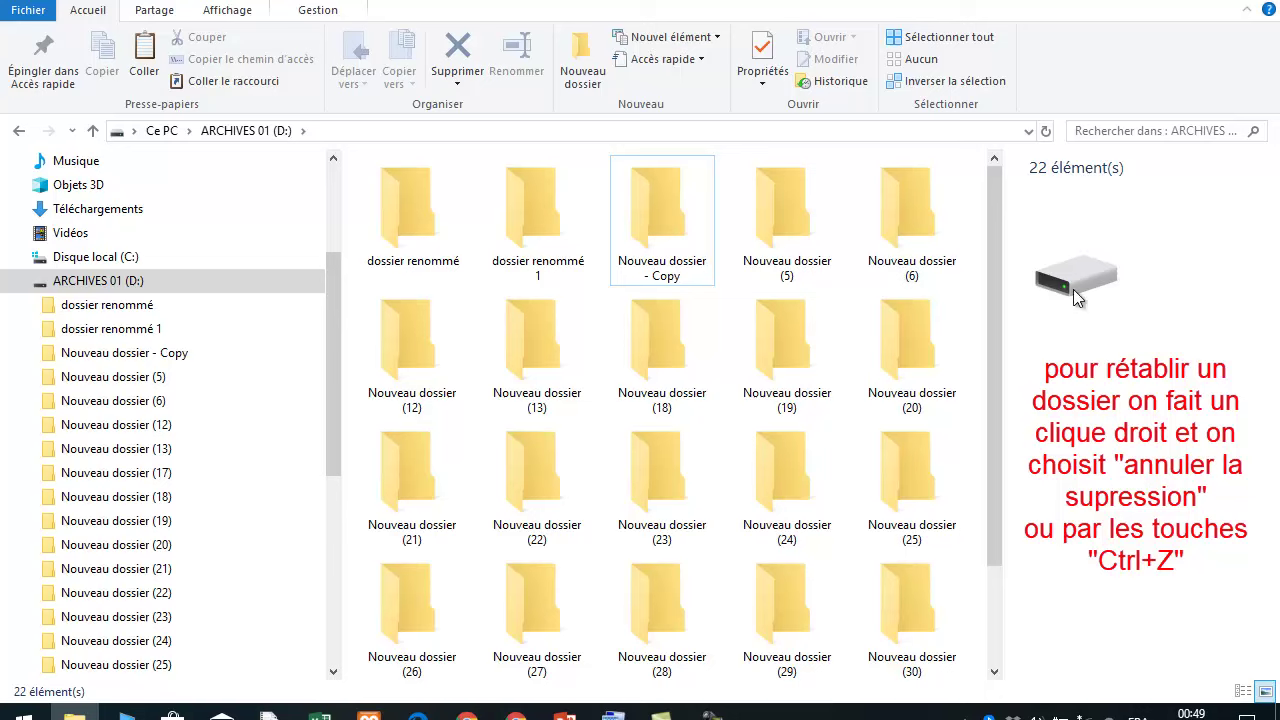
# Step: Undo the group deletion of the six Nouveau dossier folders to restore them to the drive
pyautogui.rightClick(973, 311)
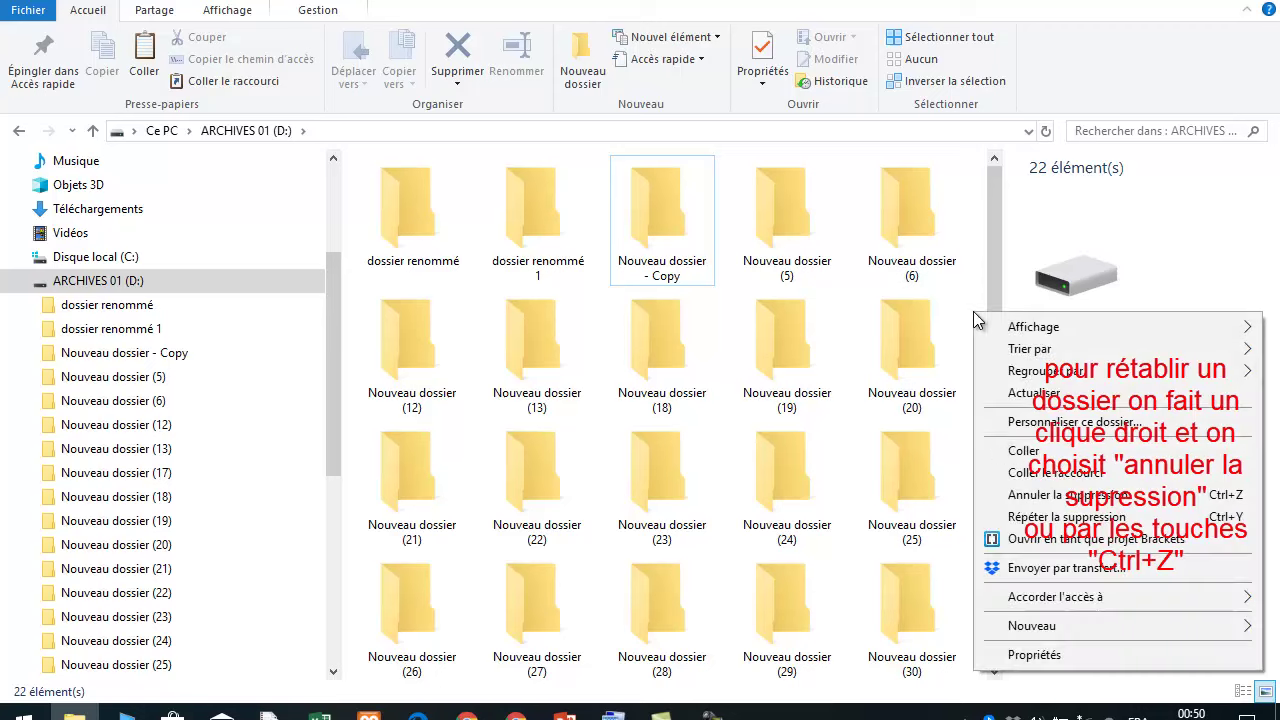
pyautogui.click(1020, 495)
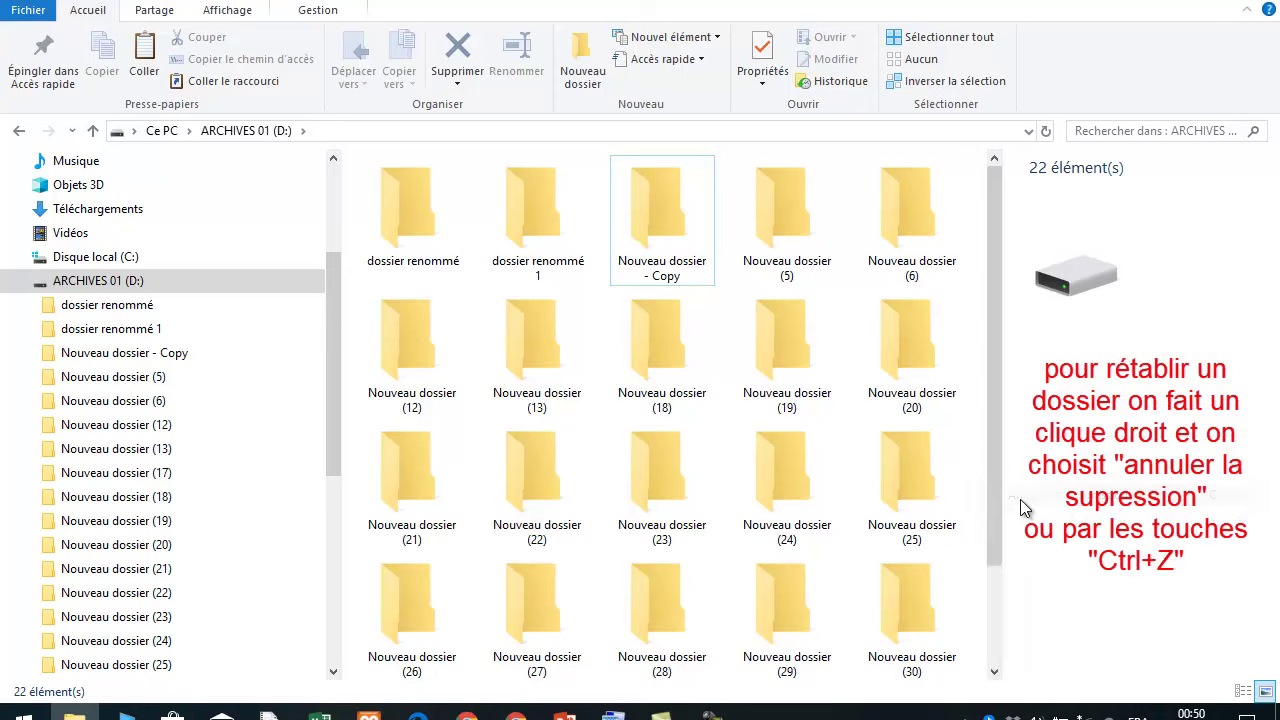
pyautogui.moveTo(991, 422); pyautogui.dragTo(980, 325)
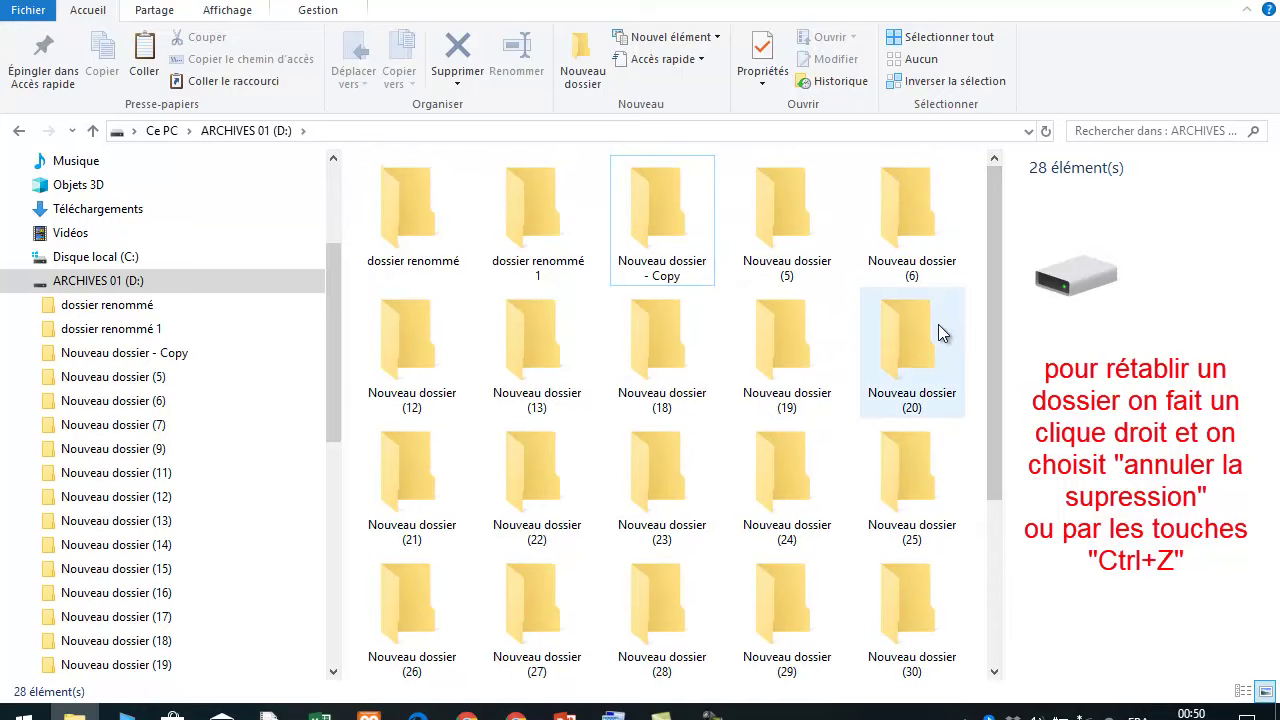
# Step: Delete the dossier renommé folder and undo that deletion to restore it
pyautogui.click(410, 248)
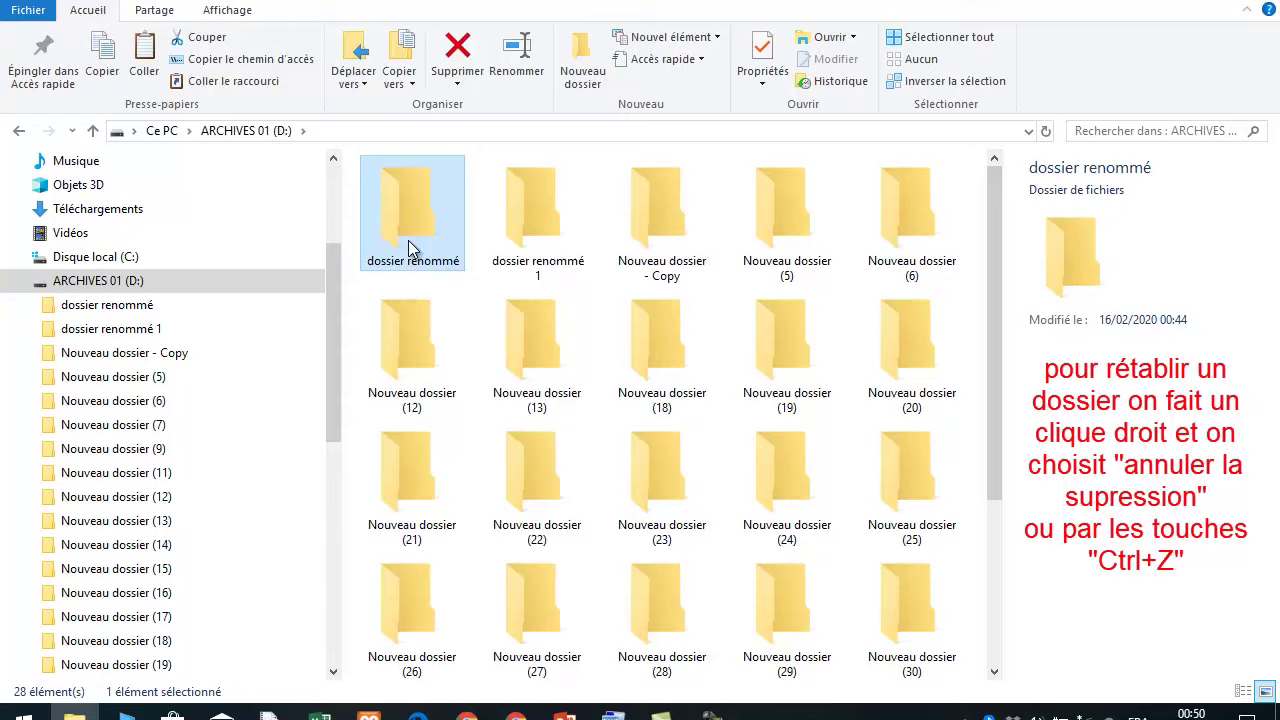
pyautogui.rightClick(410, 248)
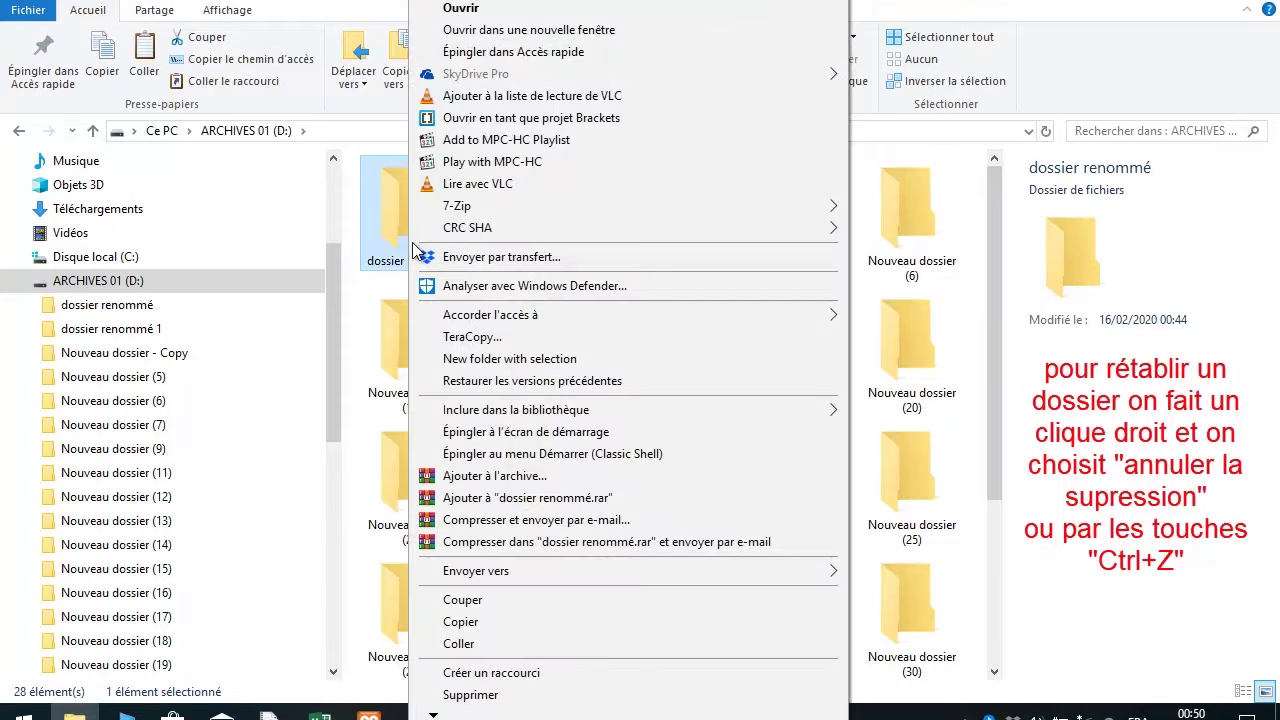
pyautogui.click(470, 695)
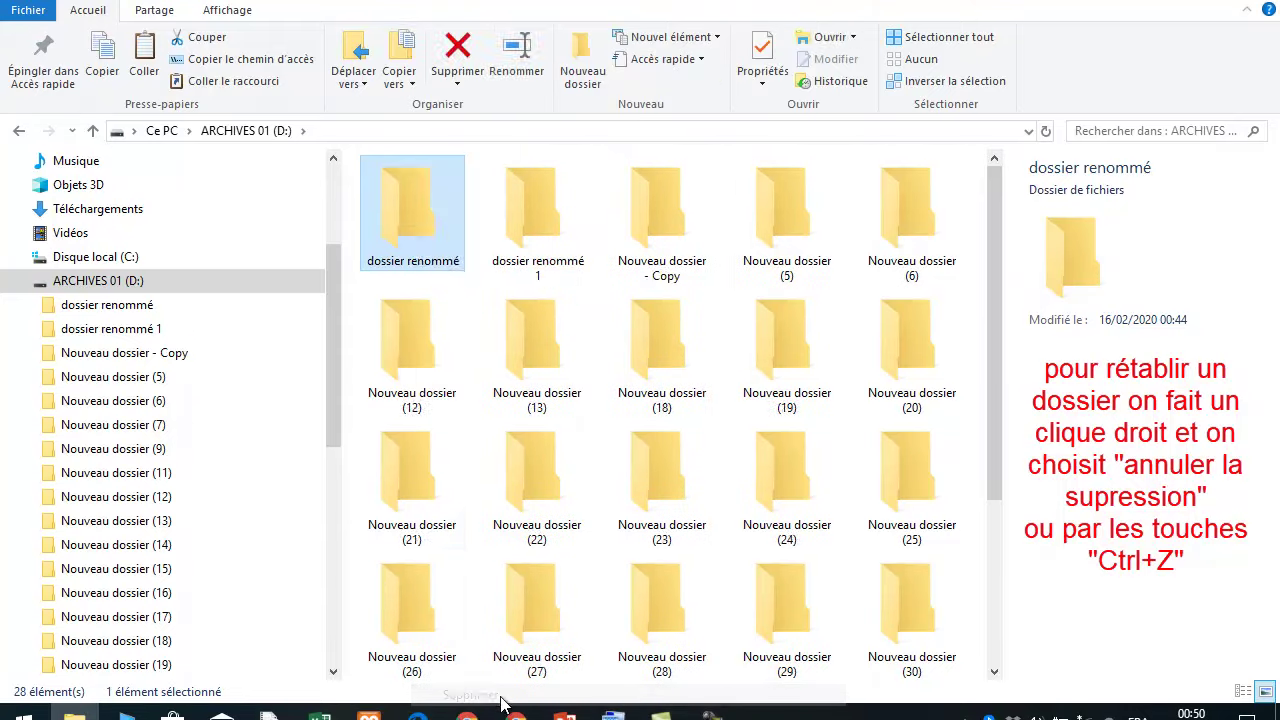
pyautogui.rightClick(477, 308)
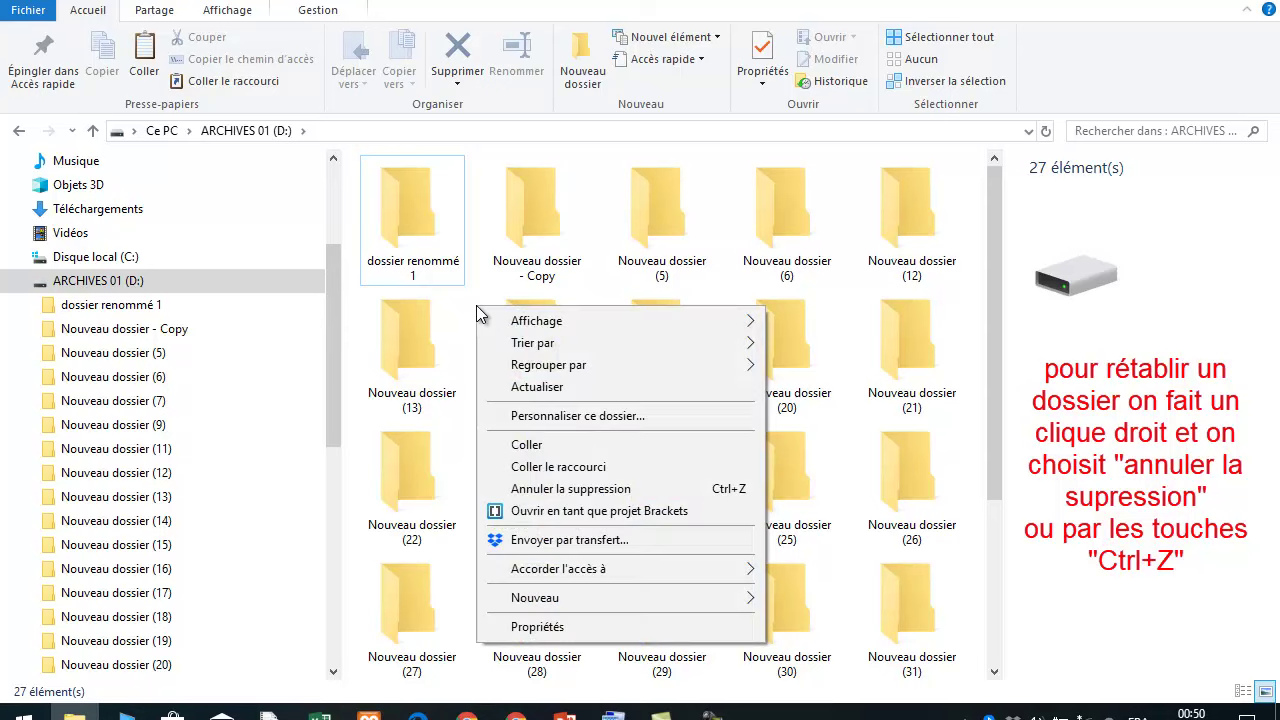
pyautogui.click(572, 491)
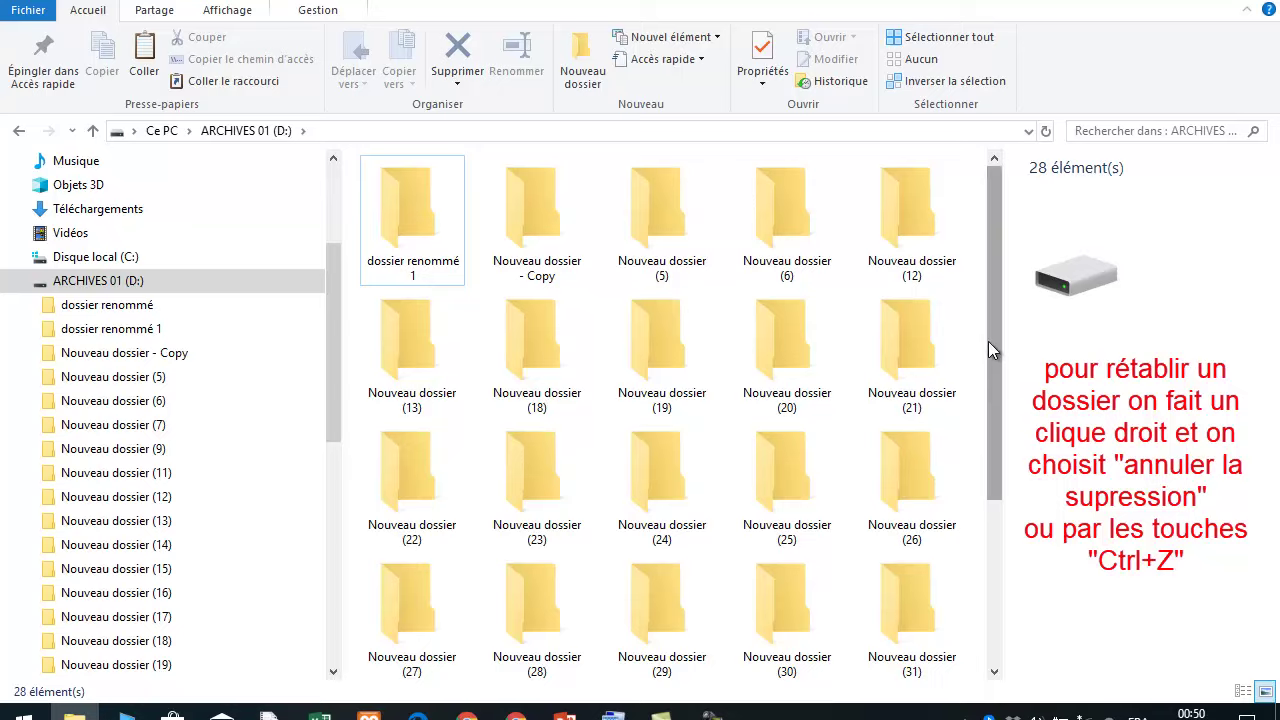
# Step: Undo the deletions of the Nouveau dossier (10) and Nouveau dossier (8) folders to restore them to the drive
pyautogui.moveTo(992, 341); pyautogui.dragTo(1012, 522)
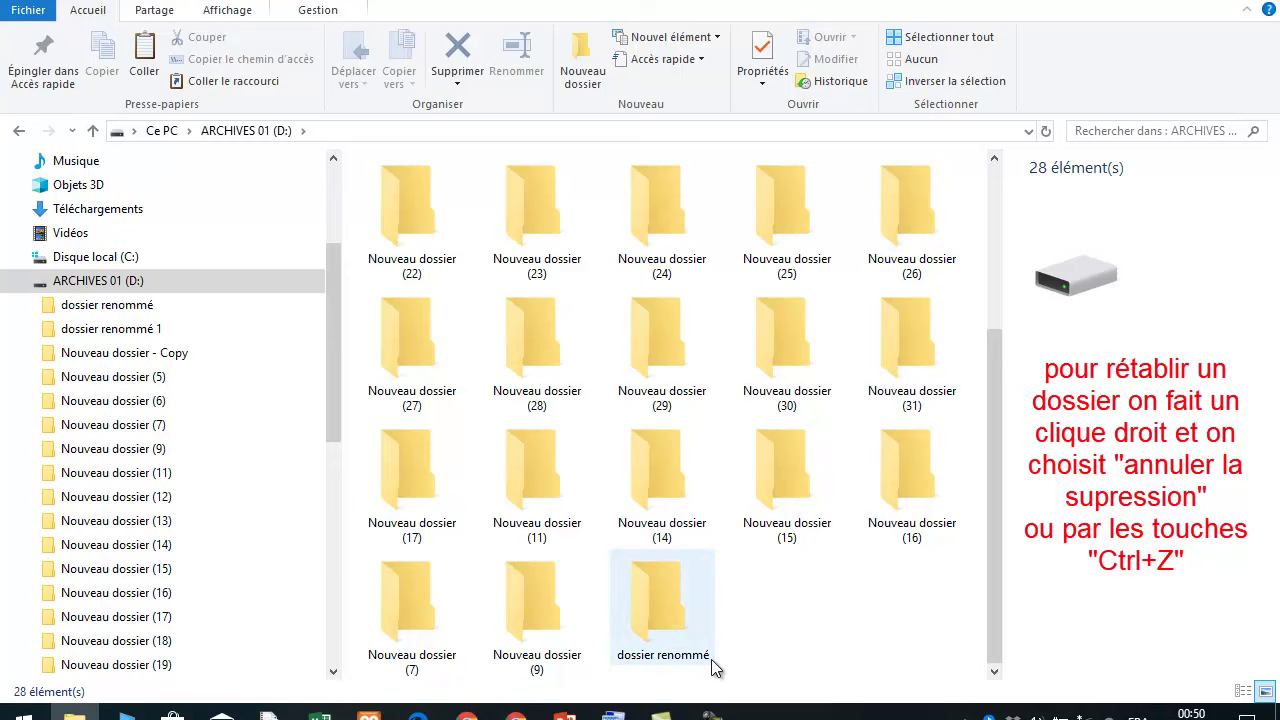
pyautogui.moveTo(992, 593); pyautogui.dragTo(796, 585)
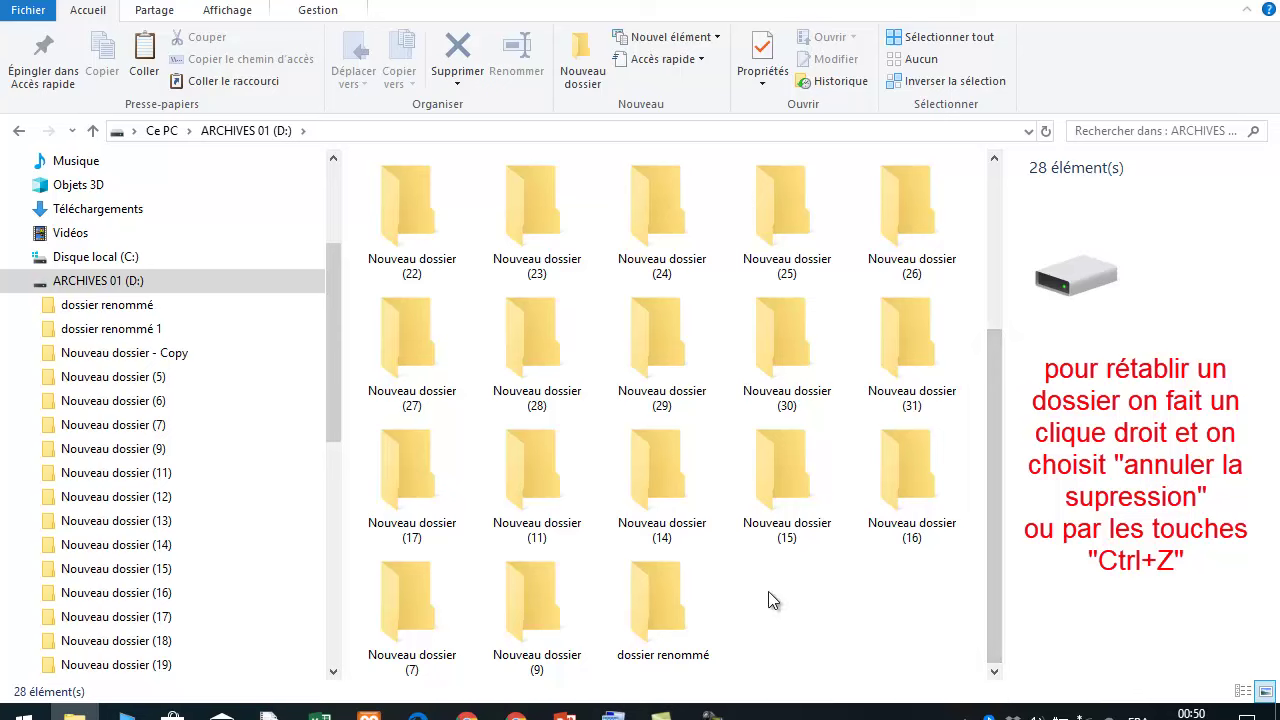
pyautogui.rightClick(768, 591)
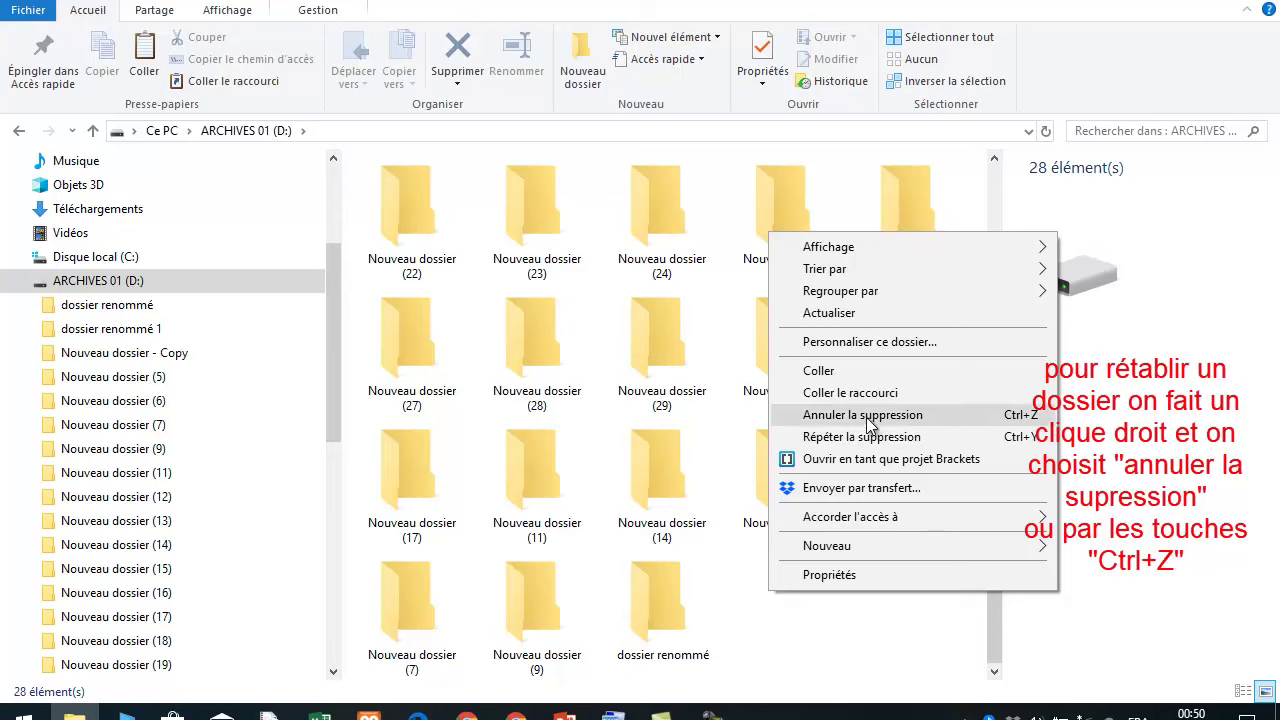
pyautogui.click(866, 418)
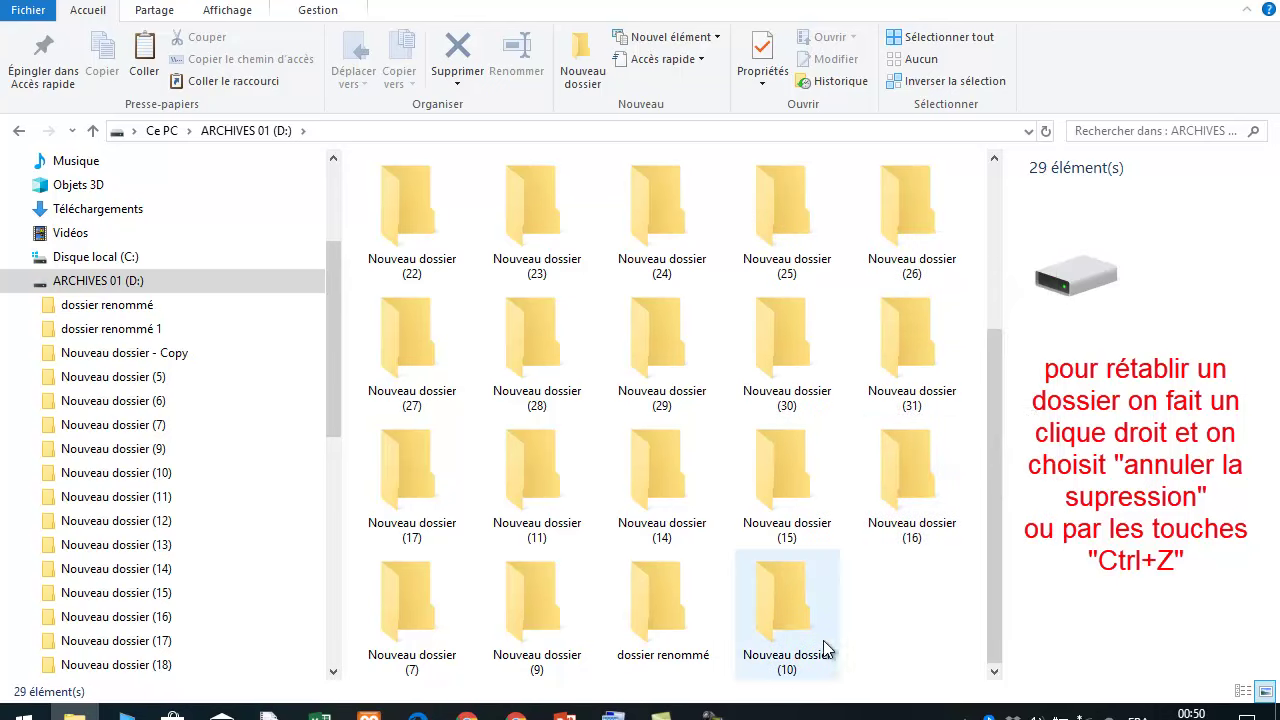
pyautogui.rightClick(871, 607)
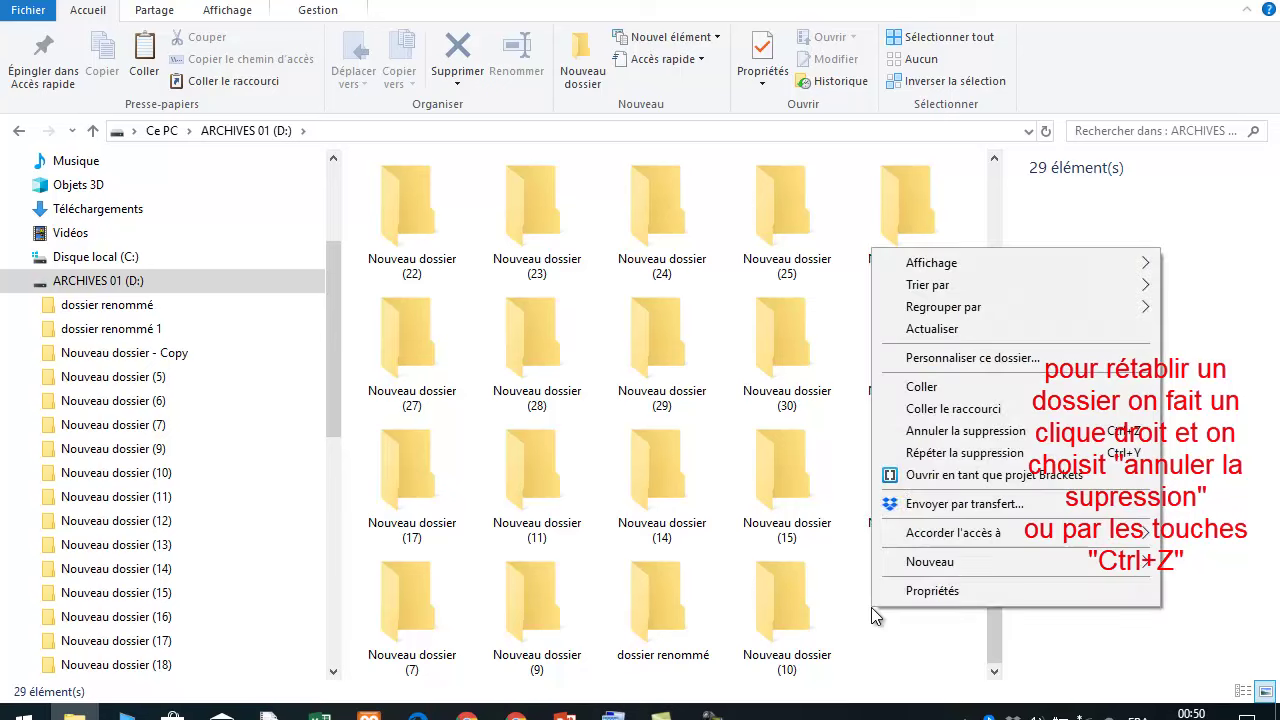
pyautogui.click(925, 432)
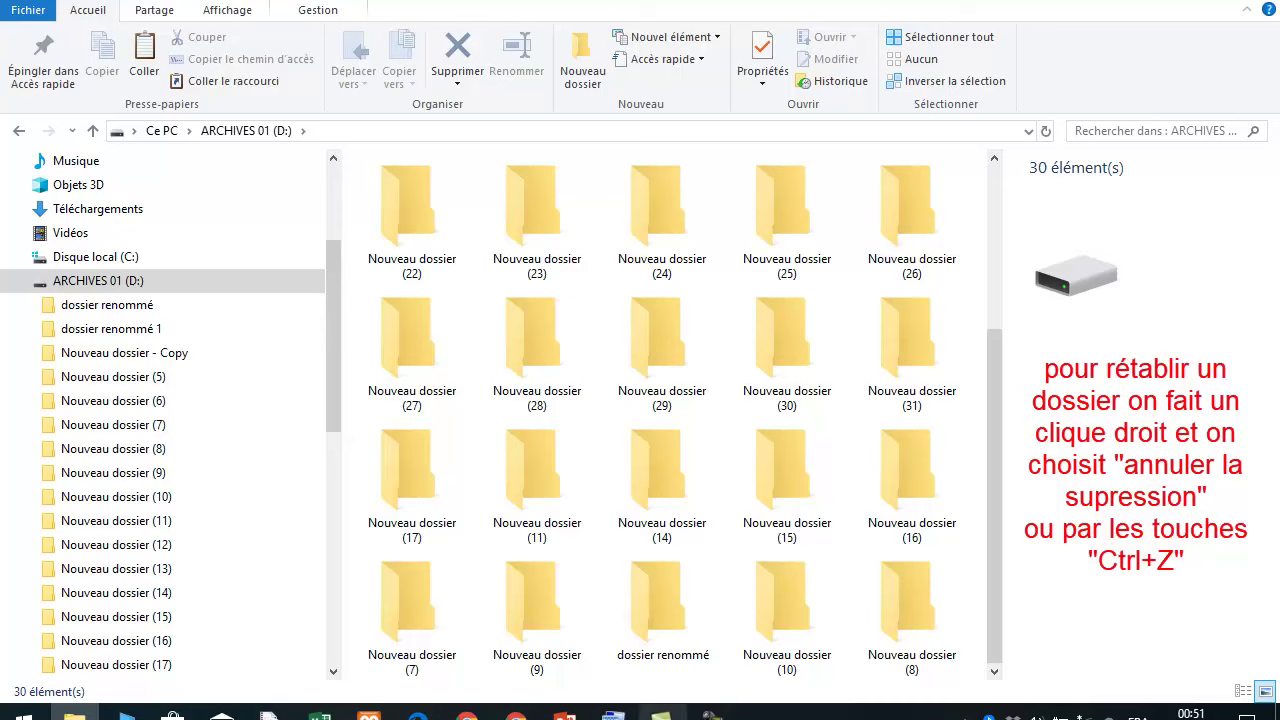
# Step: With the on-screen keyboard, undo the deletions of Nouveau dossier (4) and (3) and the renaming of dossier renommé 1 and dossier renommé
pyautogui.click(613, 714)
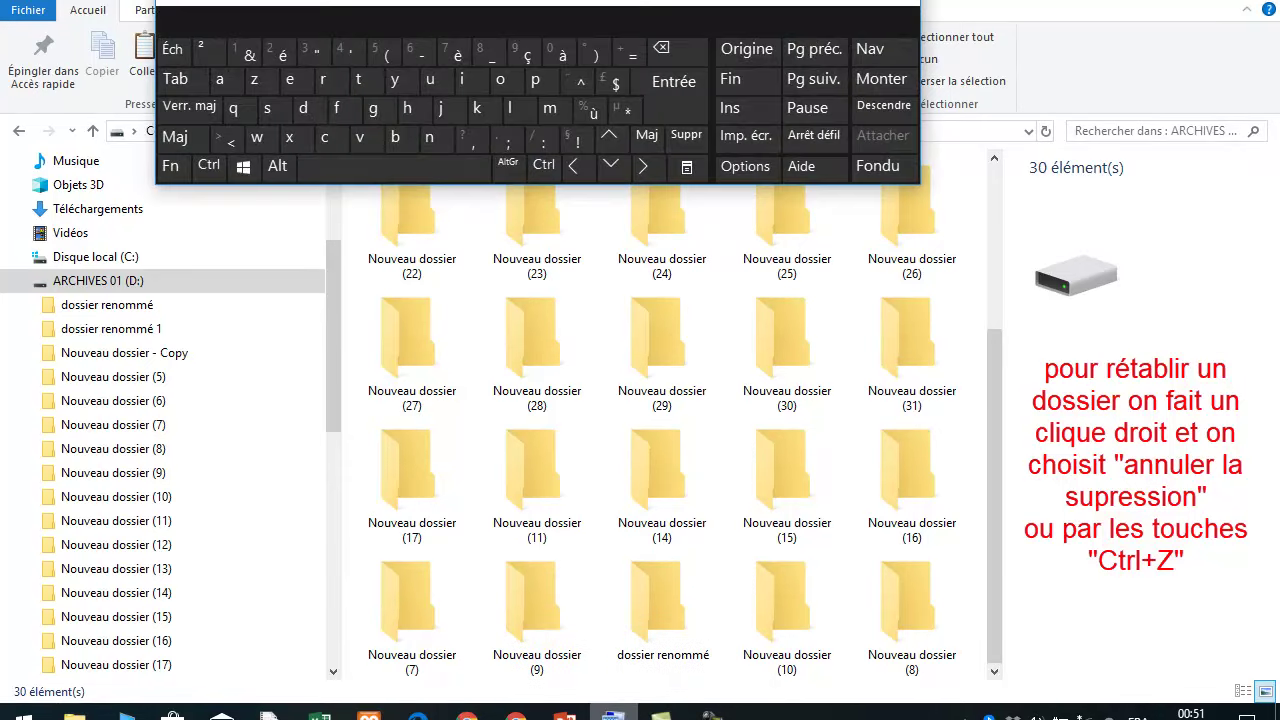
pyautogui.press('ctrl')
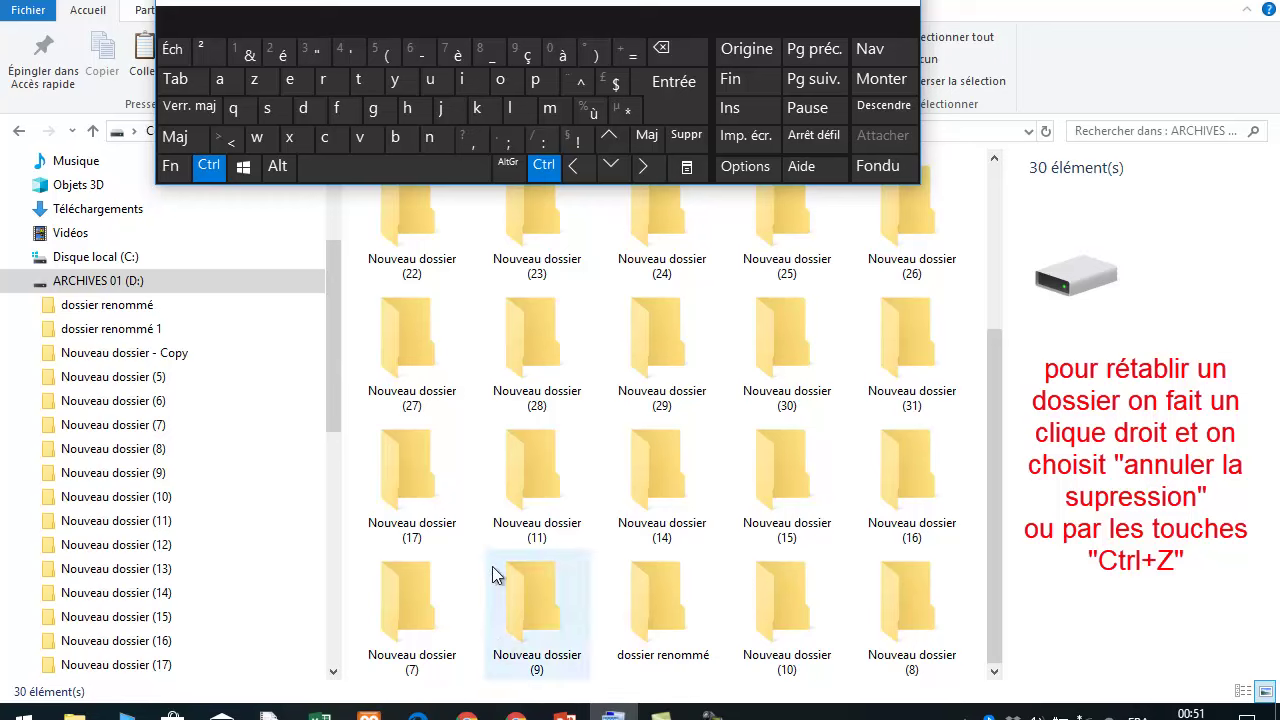
pyautogui.click(259, 80)
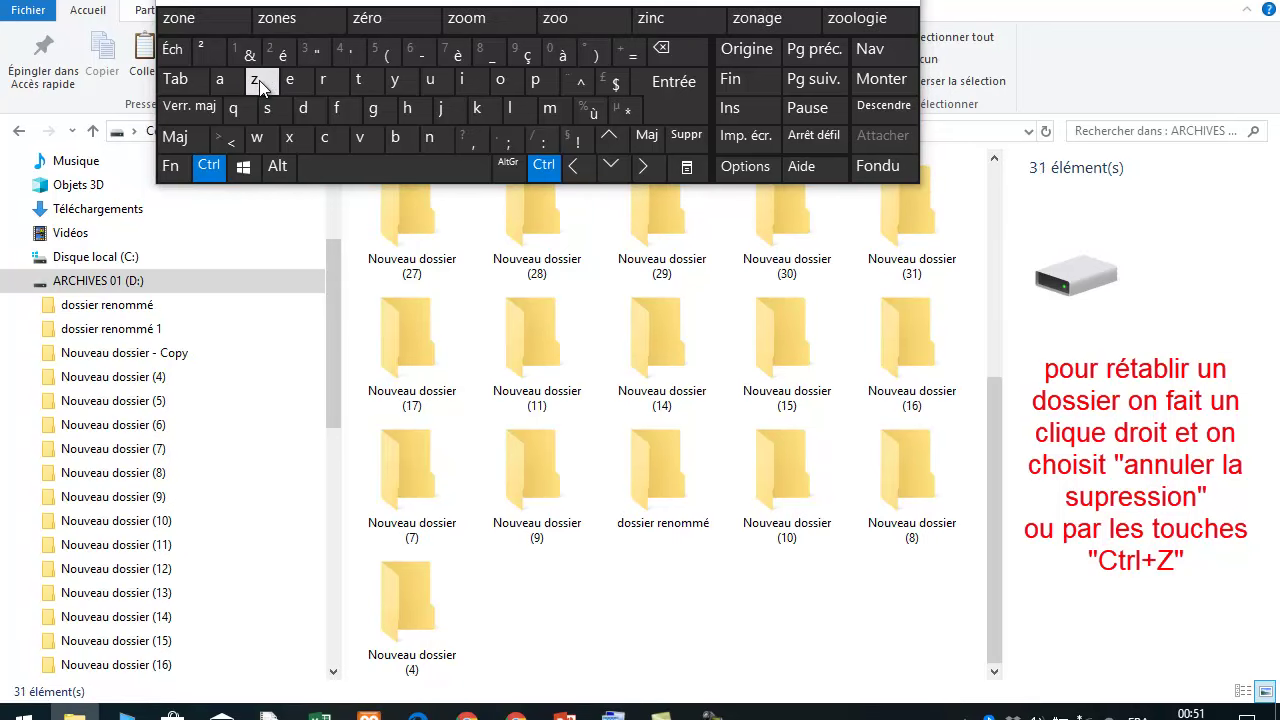
pyautogui.click(259, 80)
pyautogui.click(259, 80)
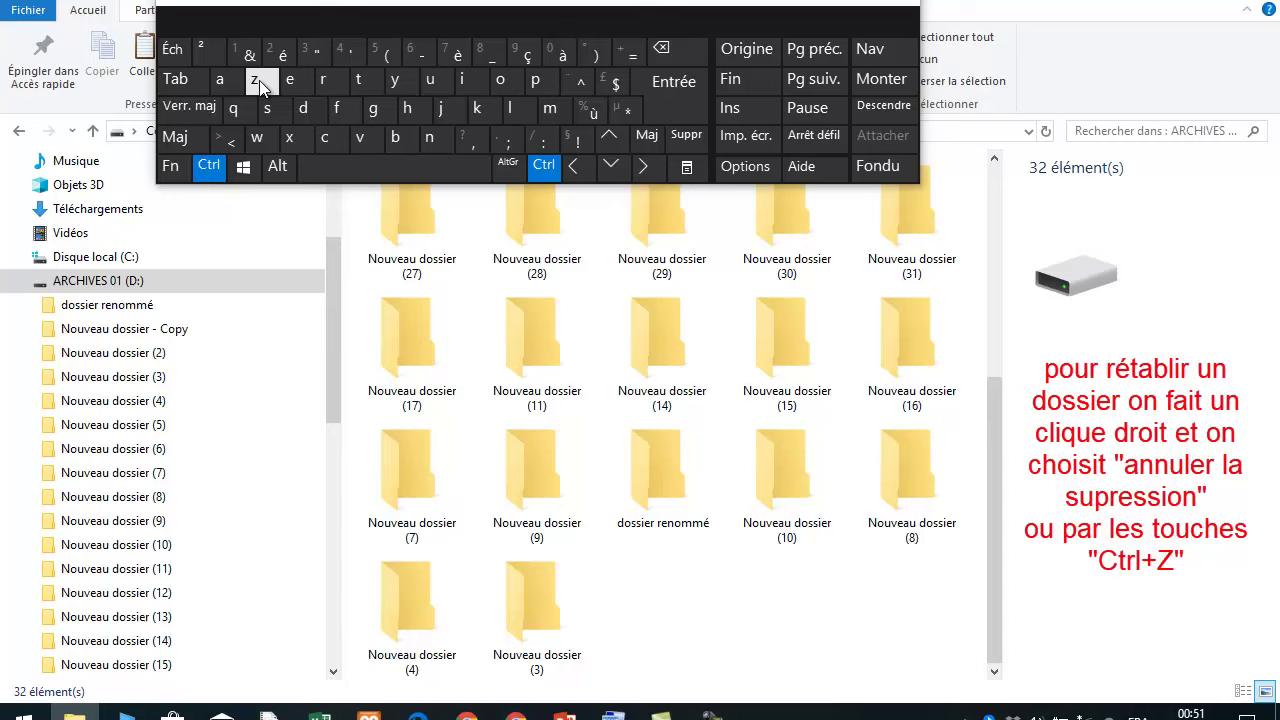
pyautogui.click(259, 80)
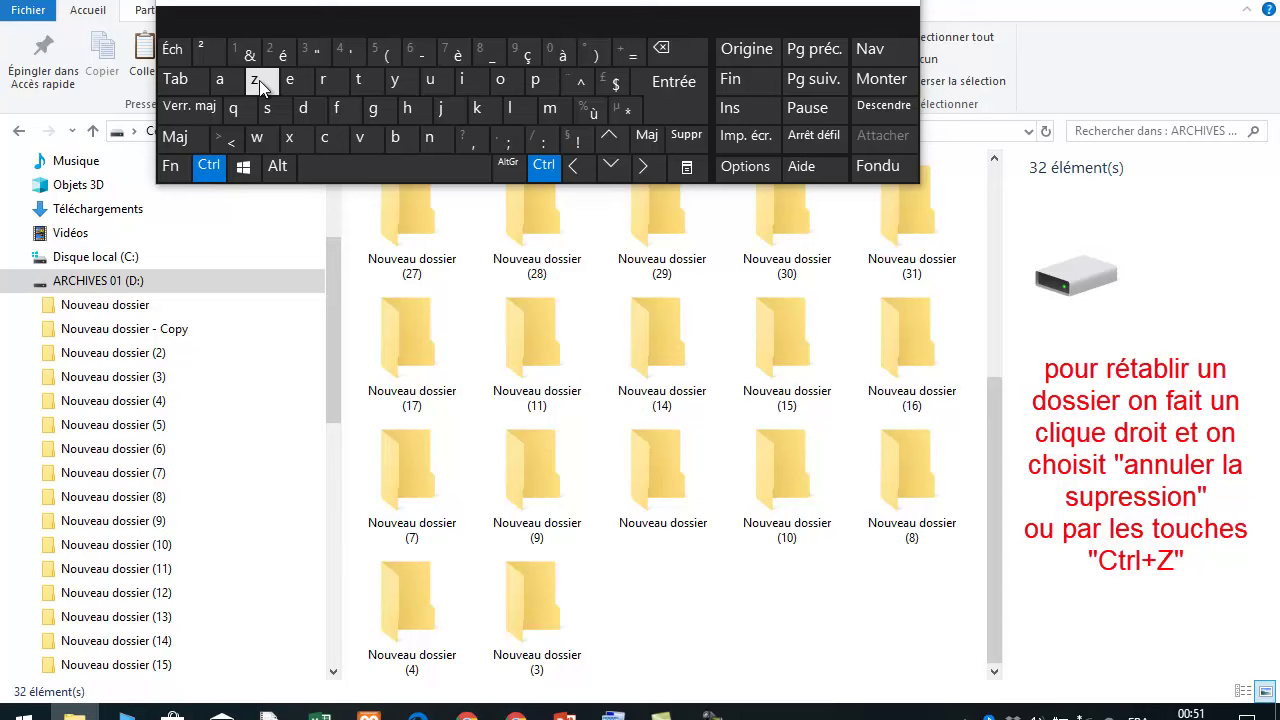
# Step: Undo the creation of the folders Nouveau dossier (31) back through Nouveau dossier (27), and close the on-screen keyboard
pyautogui.click(259, 80)
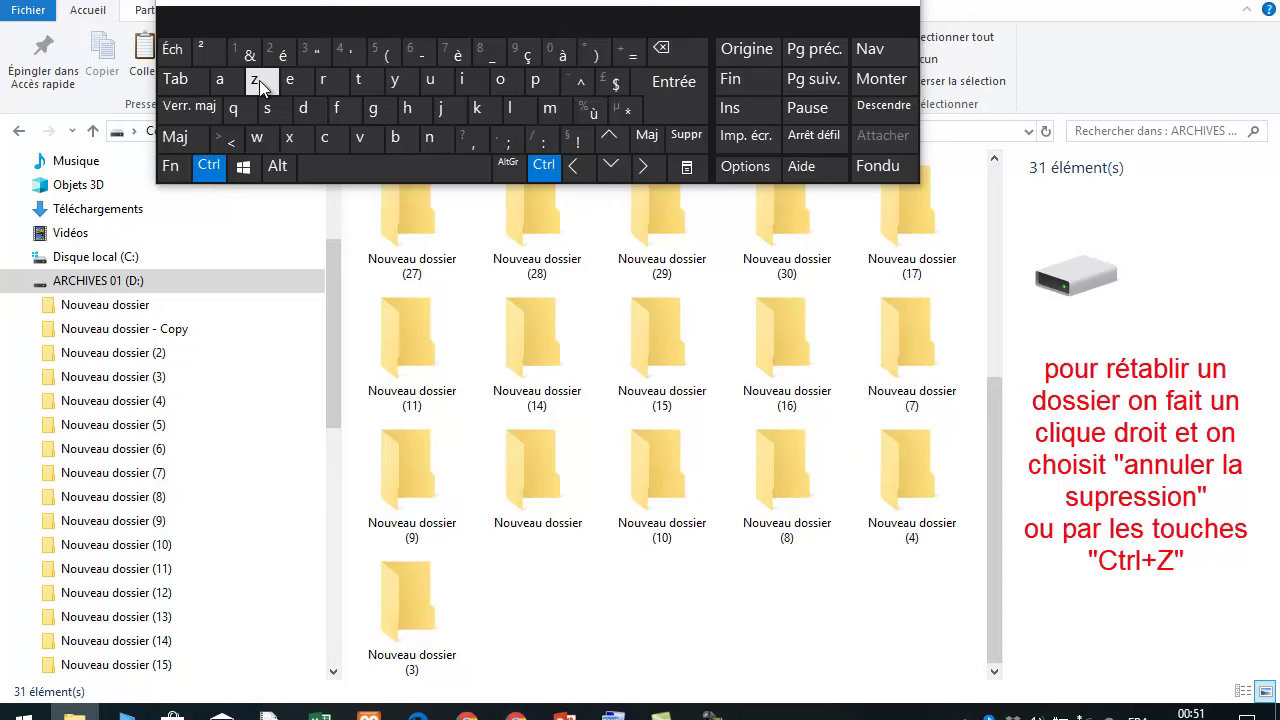
pyautogui.click(259, 80)
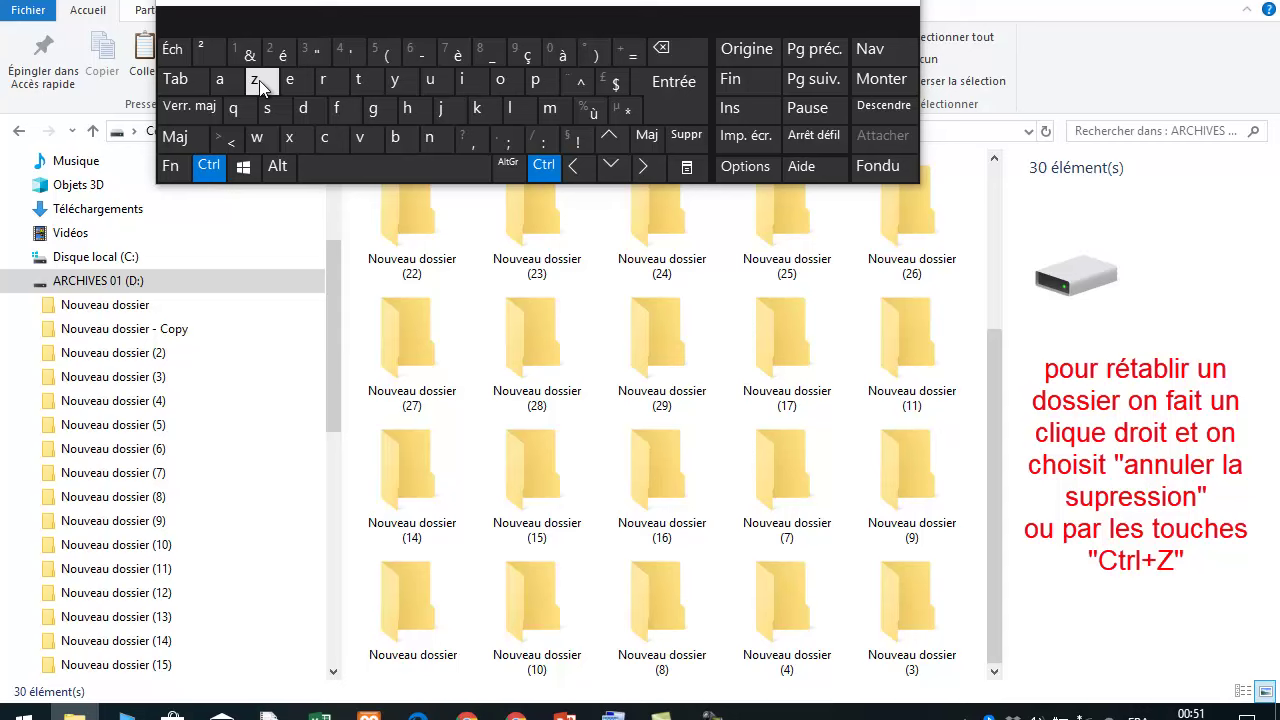
pyautogui.click(259, 80)
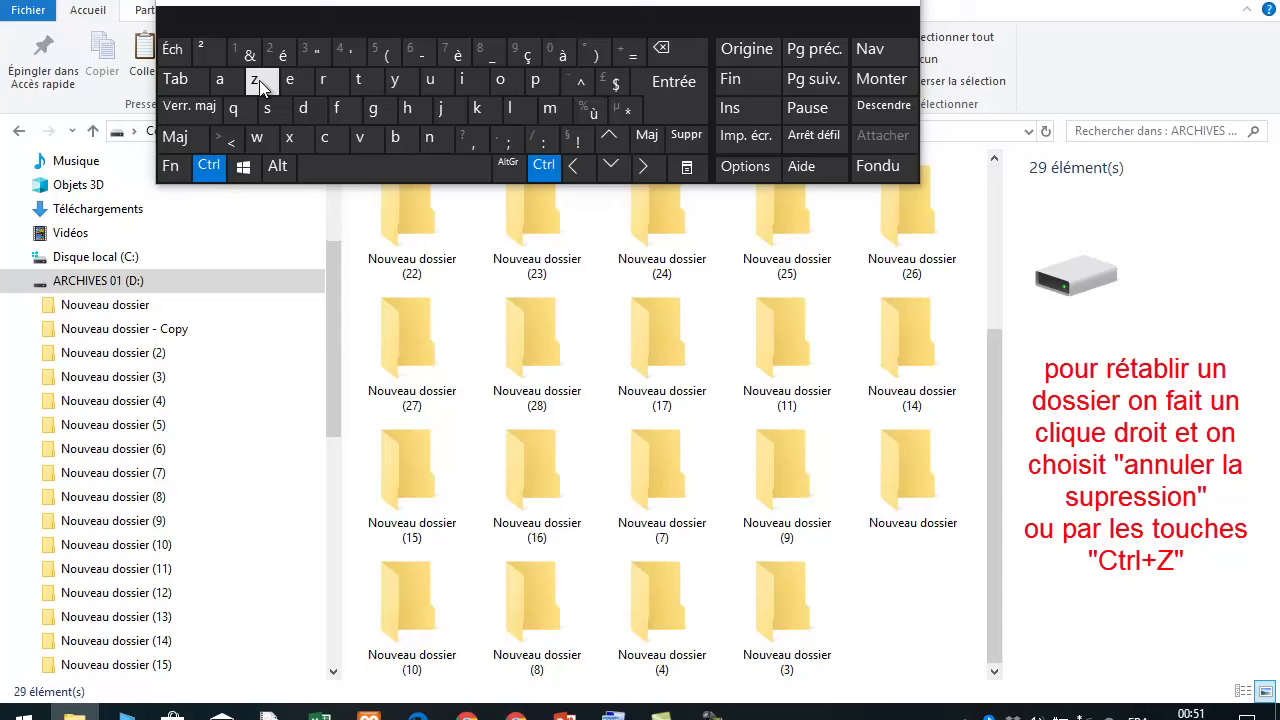
pyautogui.click(259, 80)
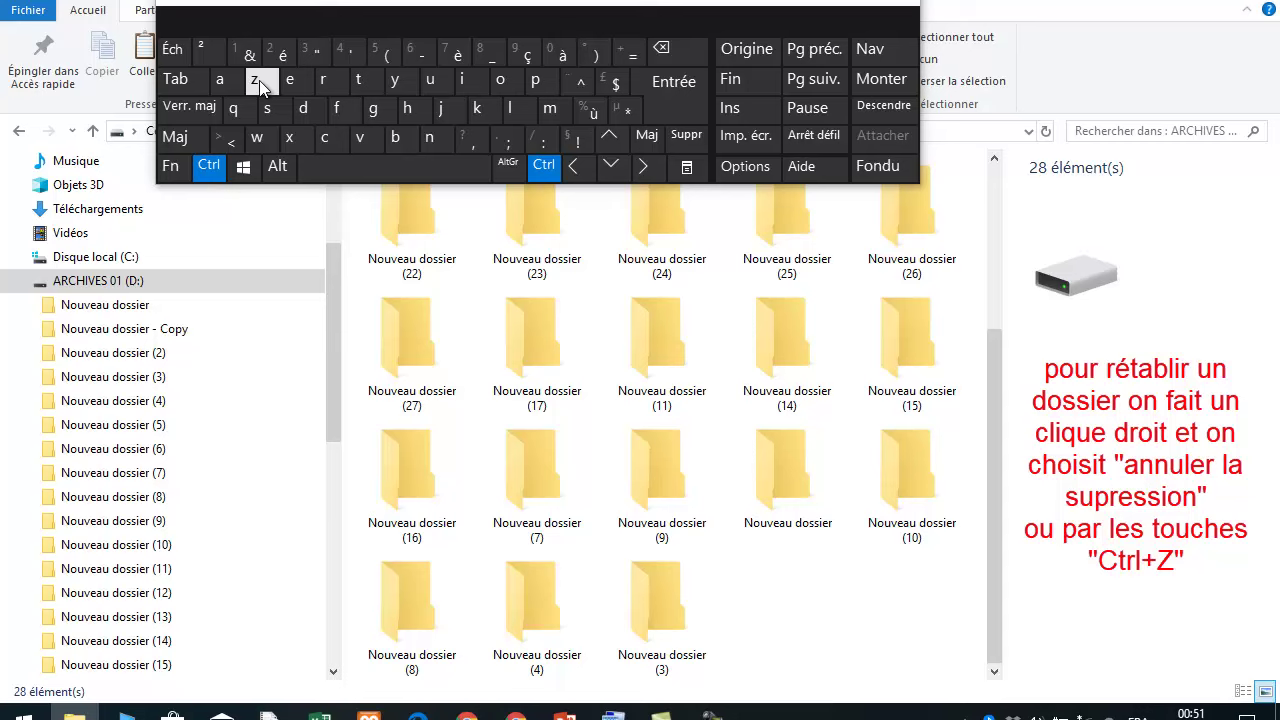
pyautogui.click(259, 80)
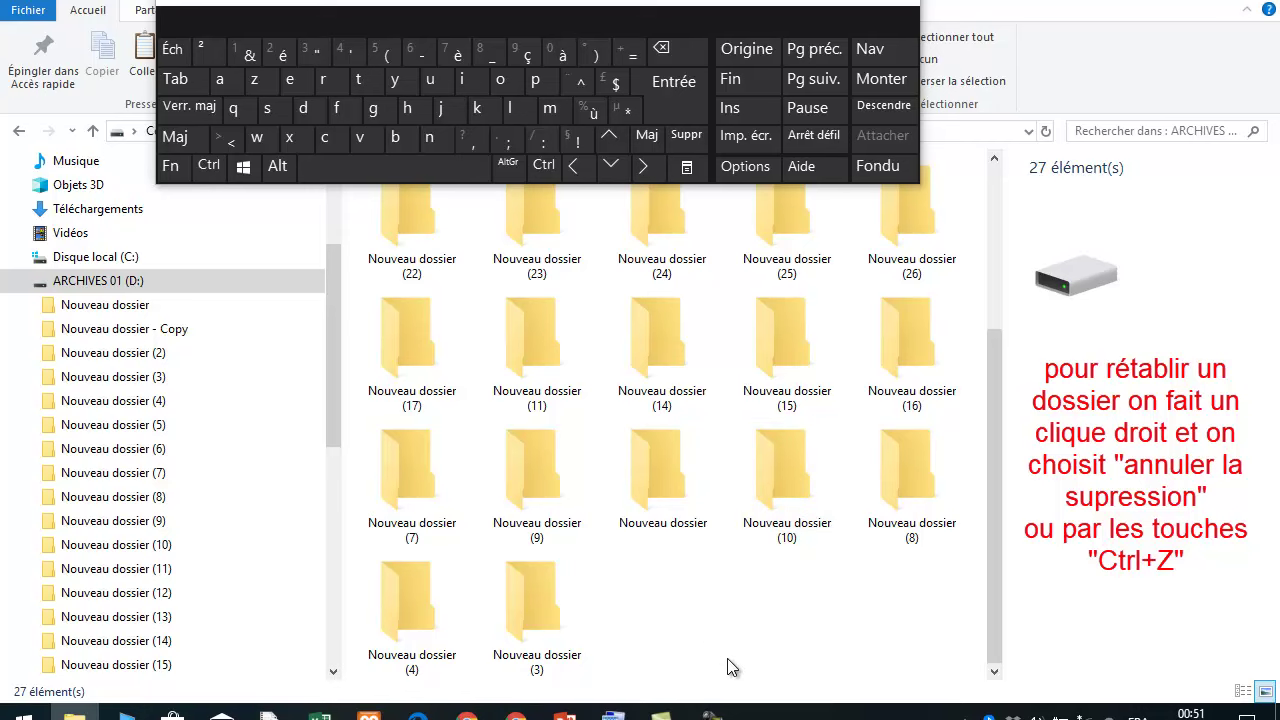
pyautogui.click(806, 3)
pyautogui.moveTo(998, 427)
pyautogui.mouseDown()
pyautogui.moveTo(990, 199)
pyautogui.moveTo(1007, 434)
pyautogui.mouseUp()
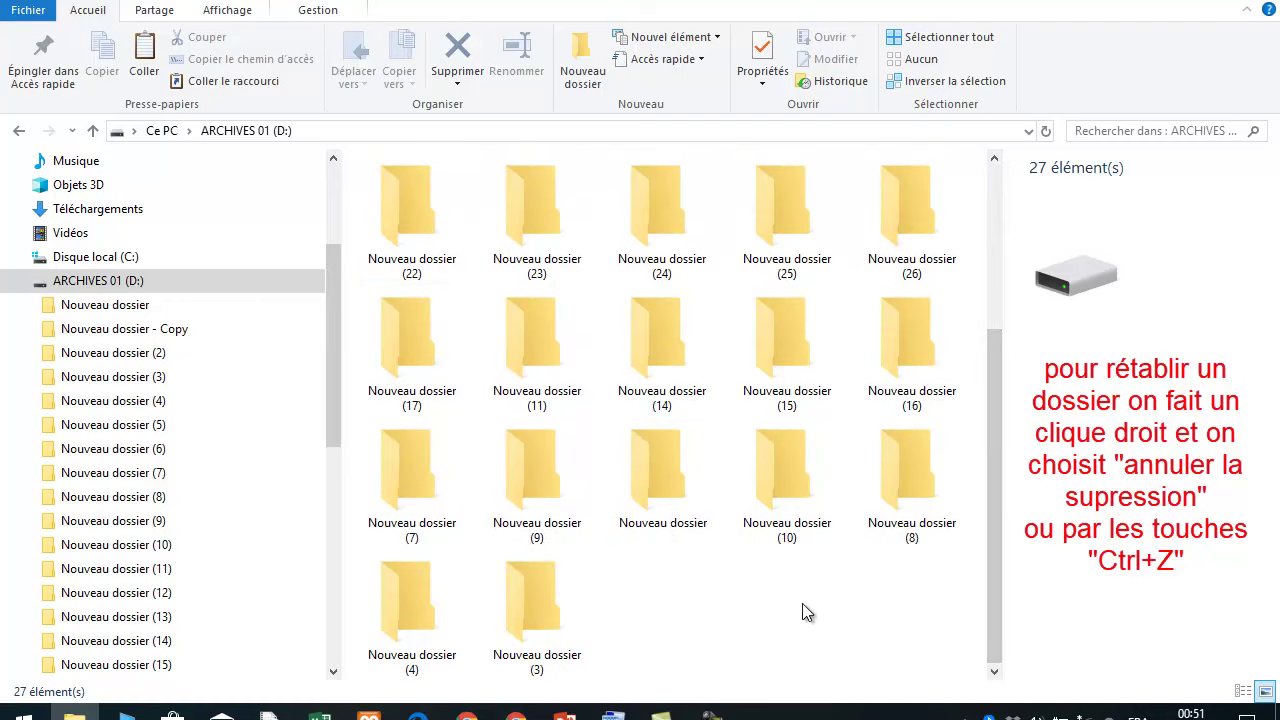